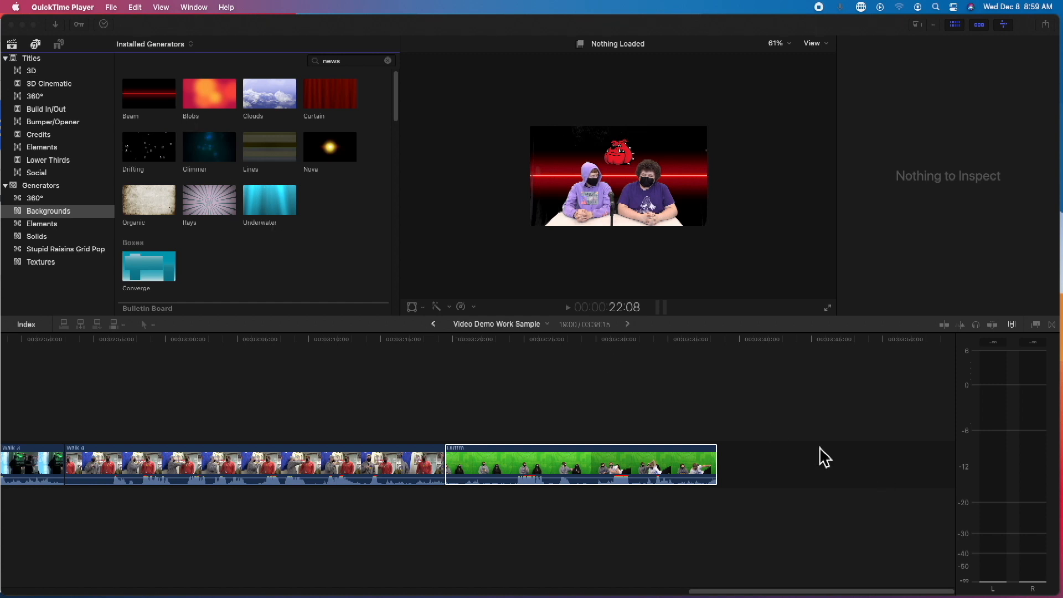
Append the Beam background generator to the end of the timeline and extend it to about 25 seconds
{"action": "left_click", "coordinate": [143, 109]}
{"action": "left_click", "coordinate": [149, 101]}
{"action": "left_click_drag", "start_coordinate": [147, 94], "coordinate": [759, 469]}
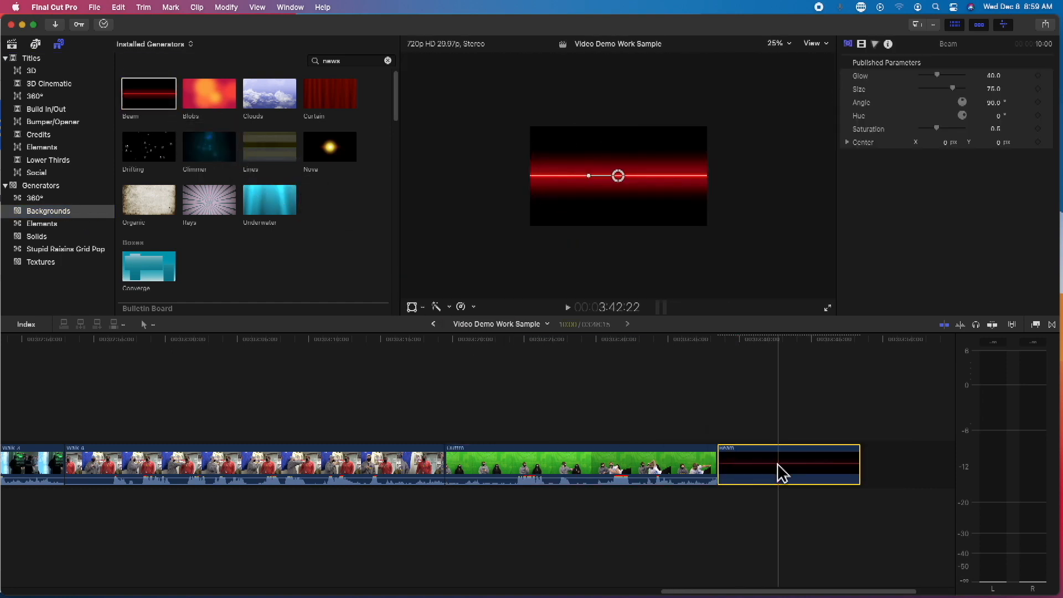
{"action": "left_click", "coordinate": [858, 468]}
{"action": "left_click_drag", "start_coordinate": [858, 468], "coordinate": [938, 468]}
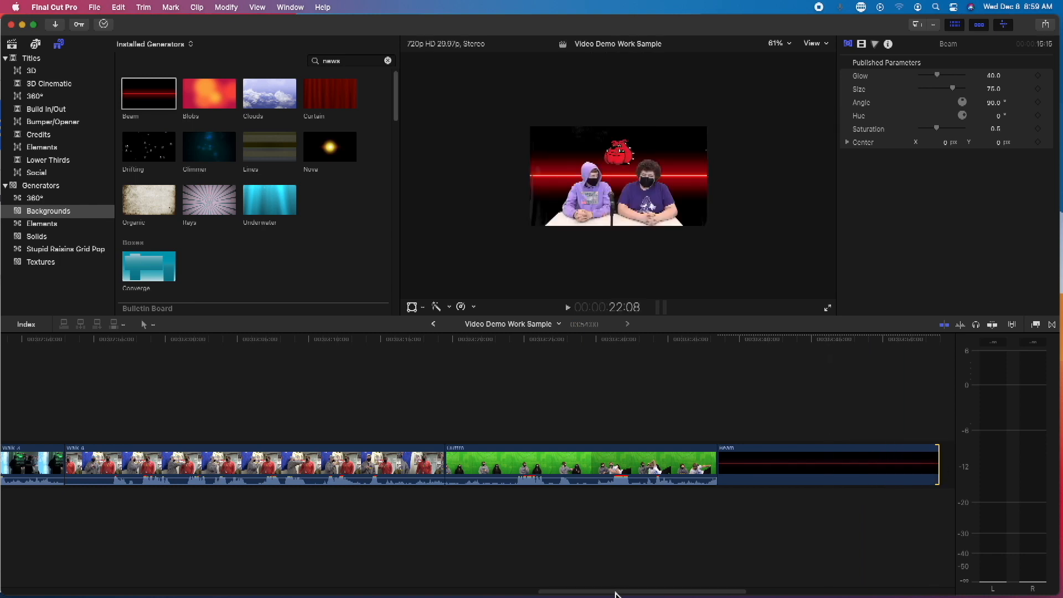
{"action": "left_click_drag", "start_coordinate": [616, 594], "coordinate": [662, 588]}
{"action": "left_click_drag", "start_coordinate": [725, 465], "coordinate": [860, 464]}
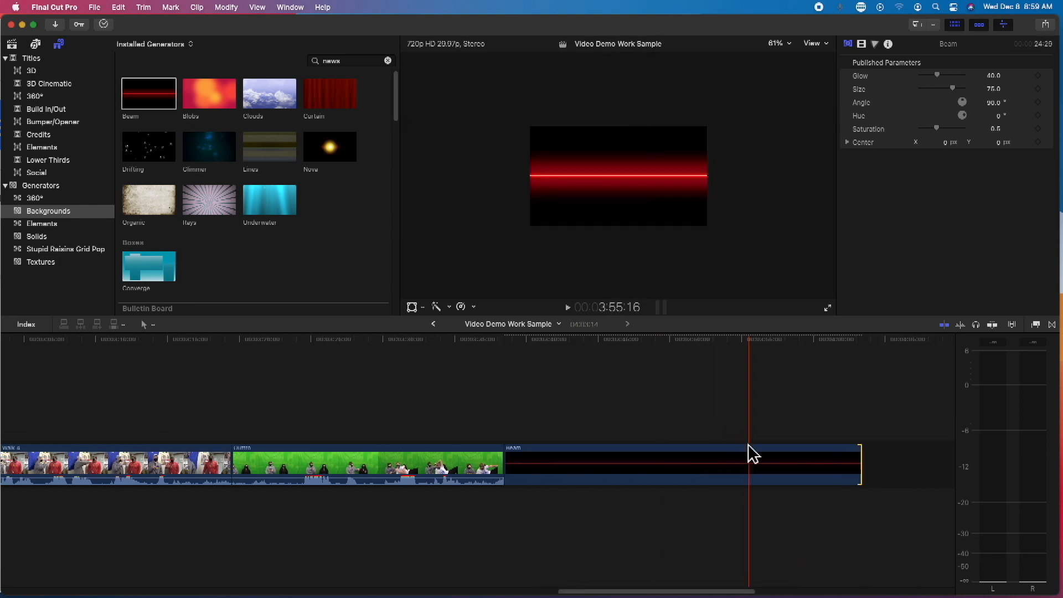
Clear the browser search and place the Scrolling credits title above the start of the Beam clip
{"action": "left_click", "coordinate": [59, 45]}
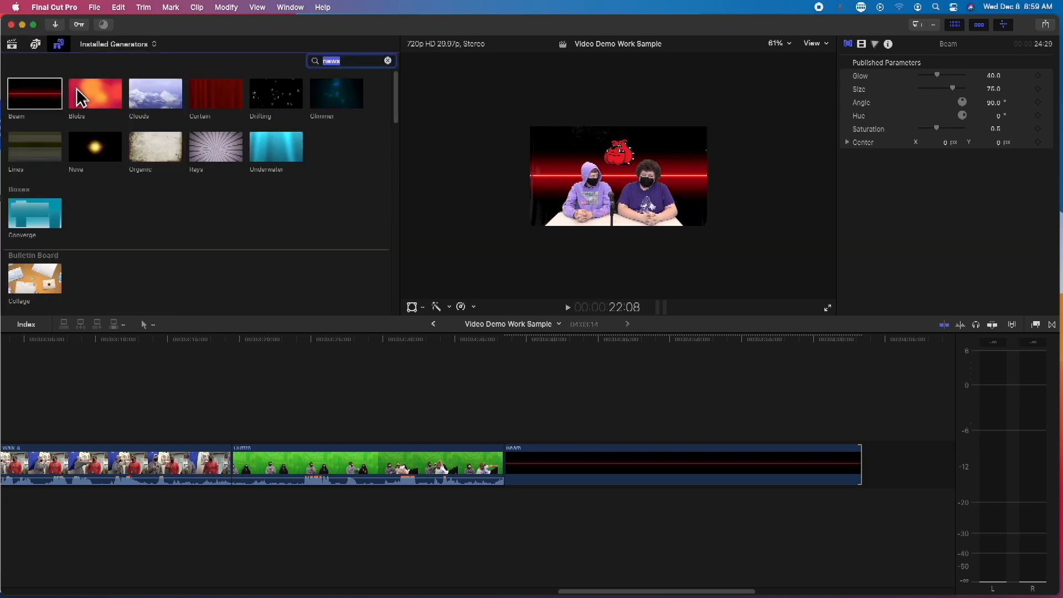
{"action": "left_click", "coordinate": [60, 45]}
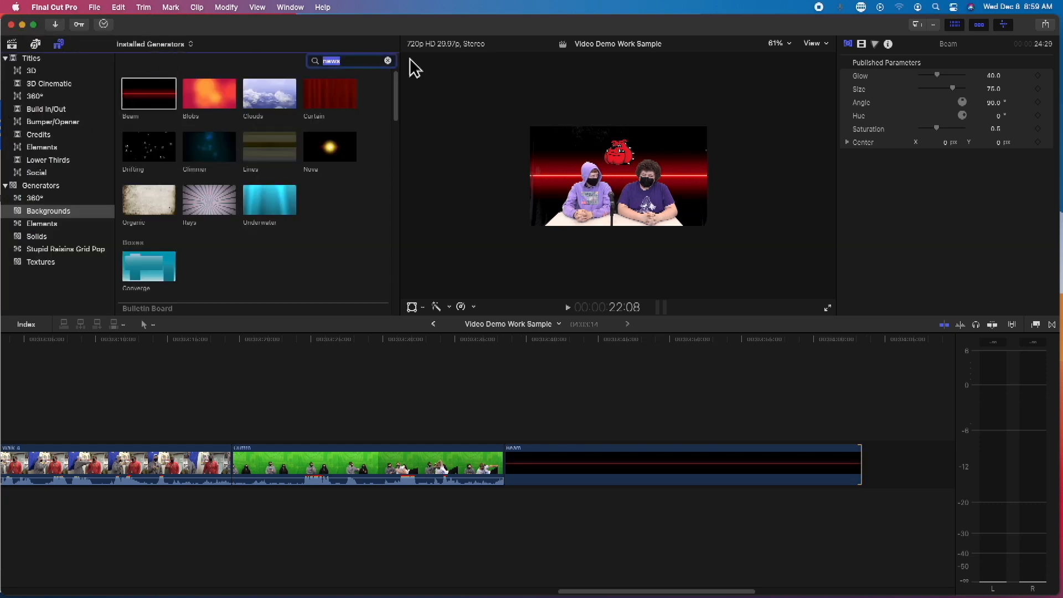
{"action": "left_click", "coordinate": [388, 61]}
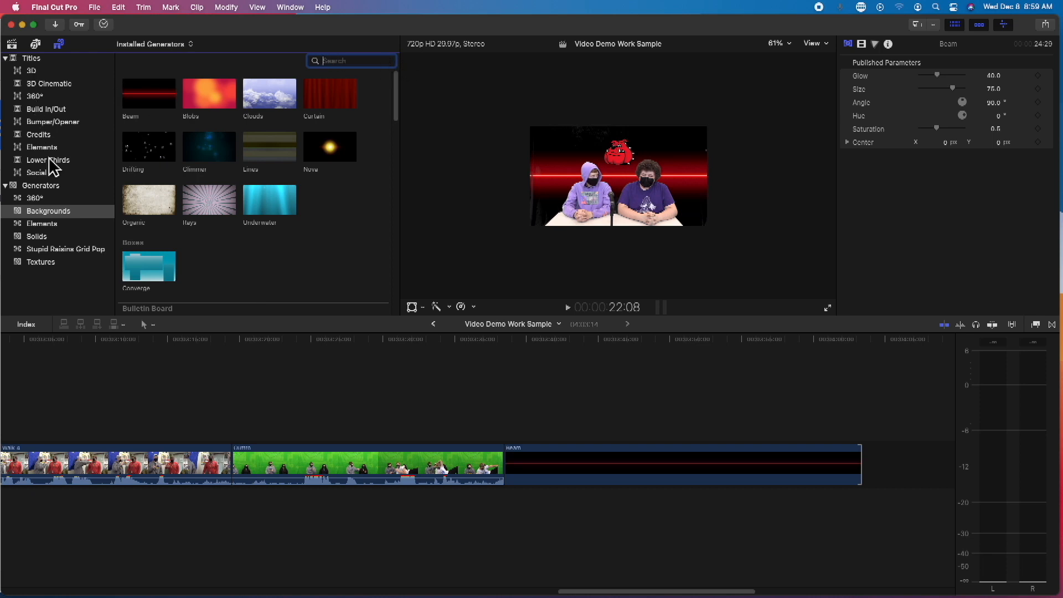
{"action": "left_click", "coordinate": [57, 44]}
{"action": "left_click", "coordinate": [58, 44]}
{"action": "left_click", "coordinate": [44, 138]}
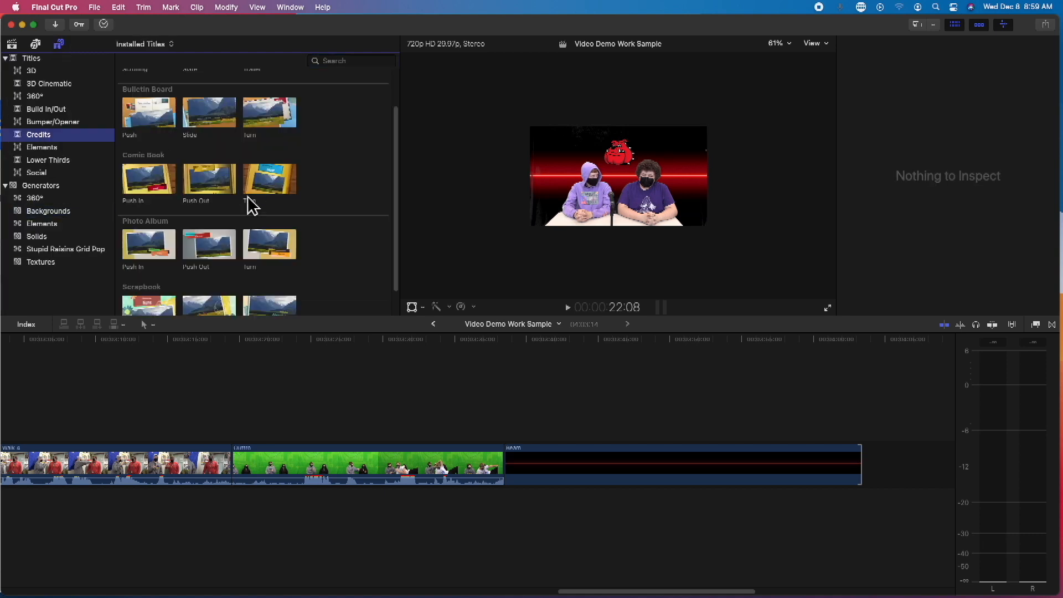
{"action": "scroll", "coordinate": [249, 221], "scroll_direction": "up", "scroll_amount": 3}
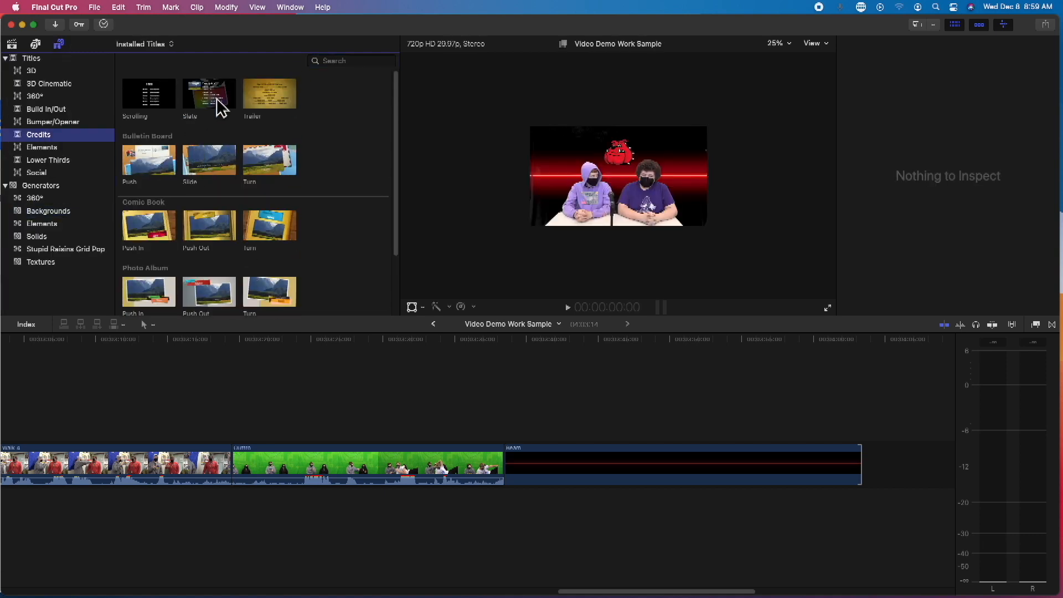
{"action": "left_click", "coordinate": [153, 106]}
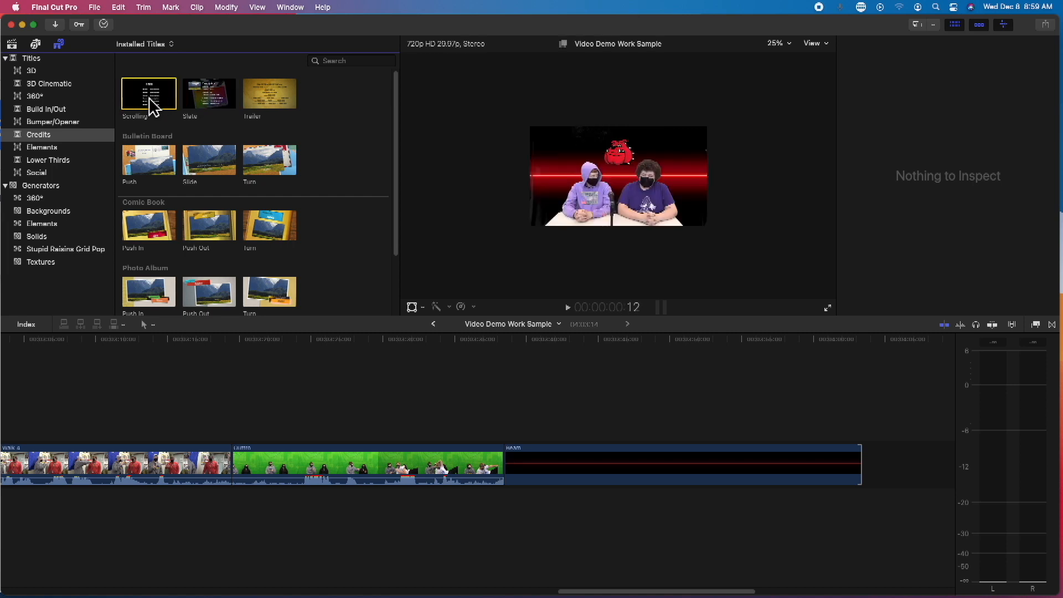
{"action": "left_click_drag", "start_coordinate": [151, 104], "coordinate": [509, 434]}
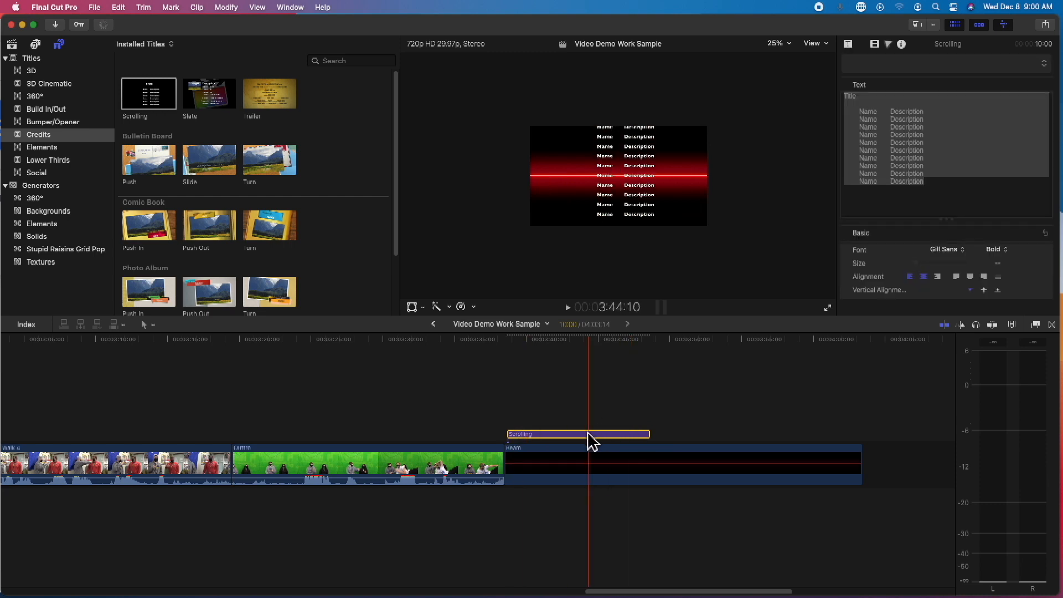
Set the credits heading to "Bulldog Bark Staff" and replace the first two name rows with "Student One" and "Student Two"
{"action": "left_click", "coordinate": [916, 110]}
{"action": "triple_click", "coordinate": [890, 96]}
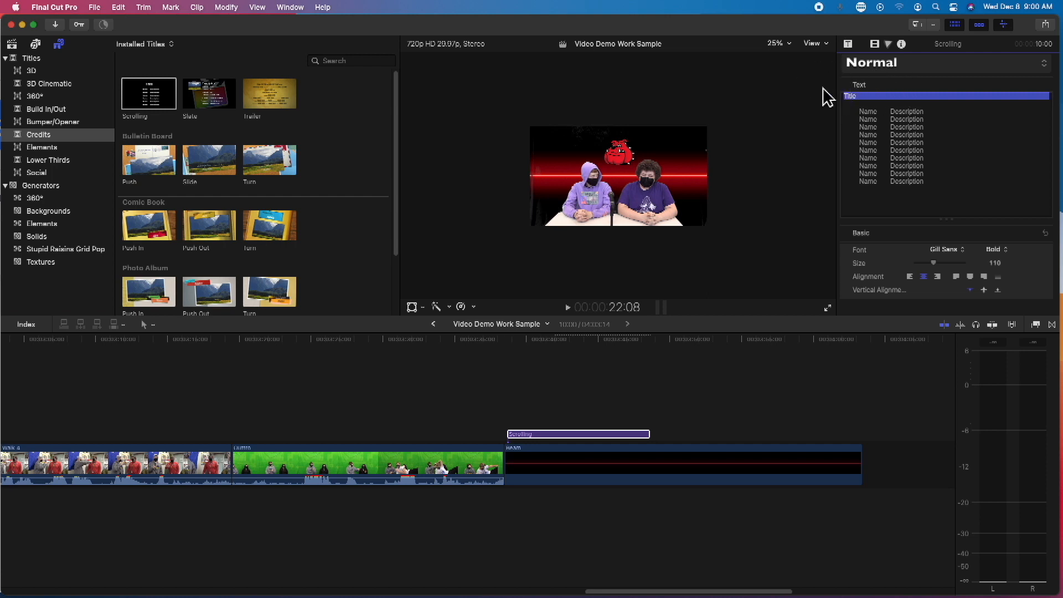
{"action": "type", "text": "Bulldog Bark 8"}
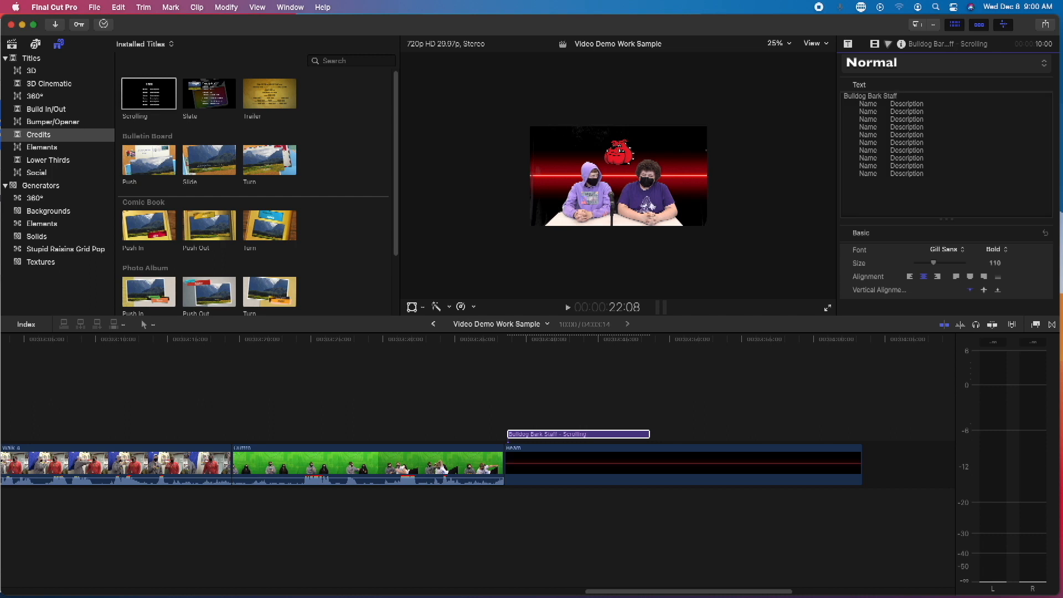
{"action": "left_click_drag", "start_coordinate": [859, 104], "coordinate": [927, 104]}
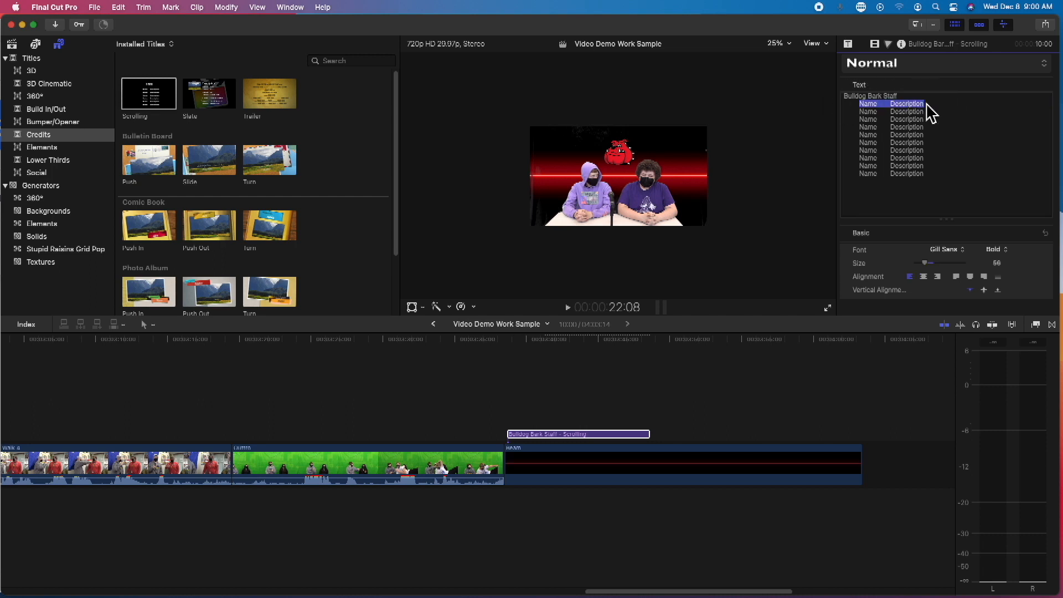
{"action": "type", "text": "Student One"}
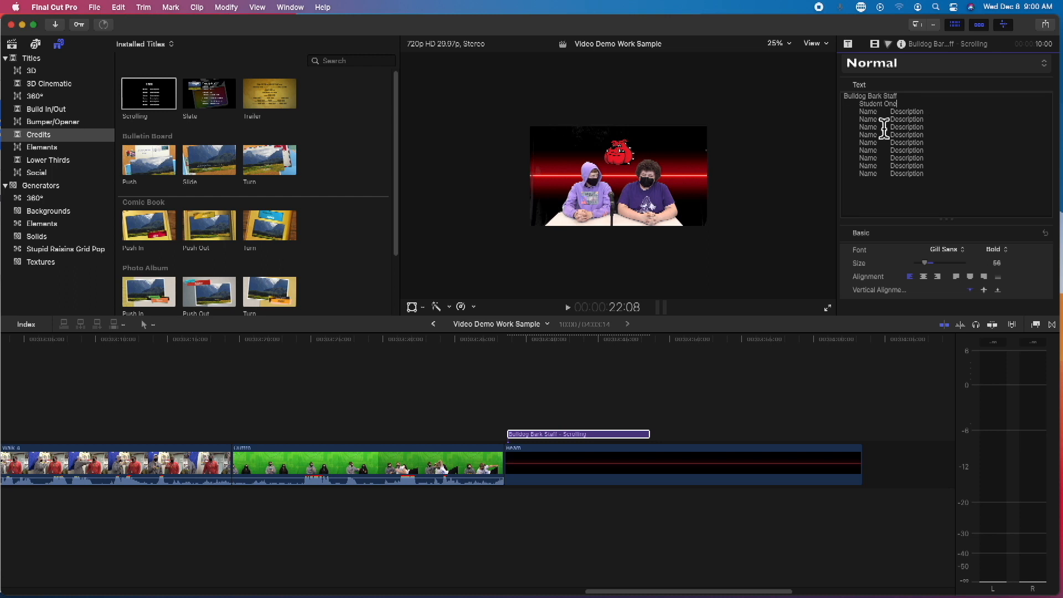
{"action": "left_click_drag", "start_coordinate": [859, 113], "coordinate": [925, 111]}
{"action": "type", "text": "Student Two"}
{"action": "mouse_move", "coordinate": [560, 339]}
{"action": "left_mouse_down"}
{"action": "mouse_move", "coordinate": [548, 350]}
{"action": "mouse_move", "coordinate": [565, 351]}
{"action": "left_mouse_up"}
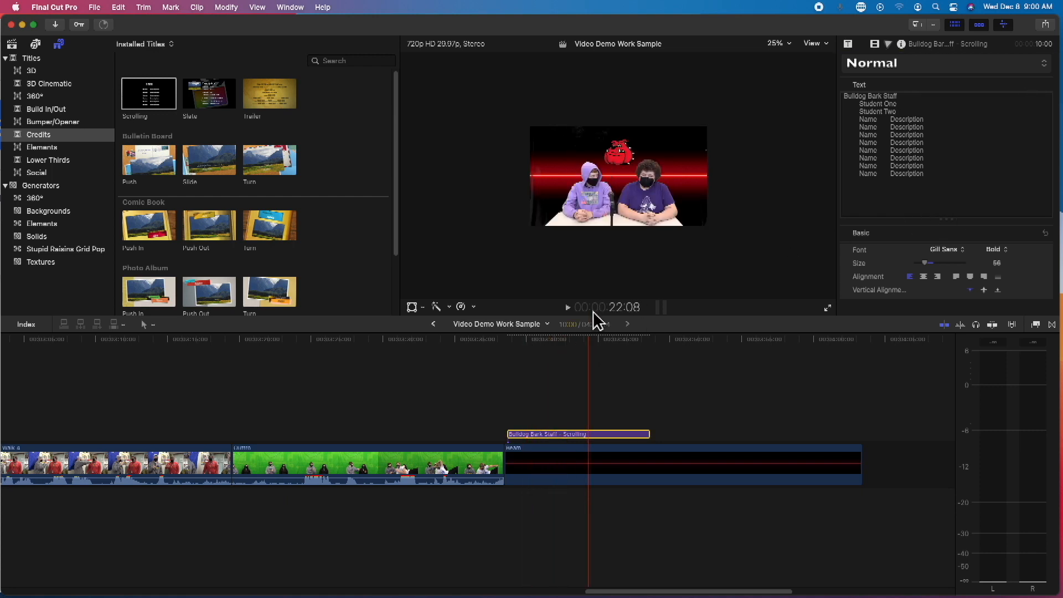
Insert a blank line above Student One and centre-align all rows below the heading
{"action": "left_click", "coordinate": [859, 107]}
{"action": "key", "text": "Return"}
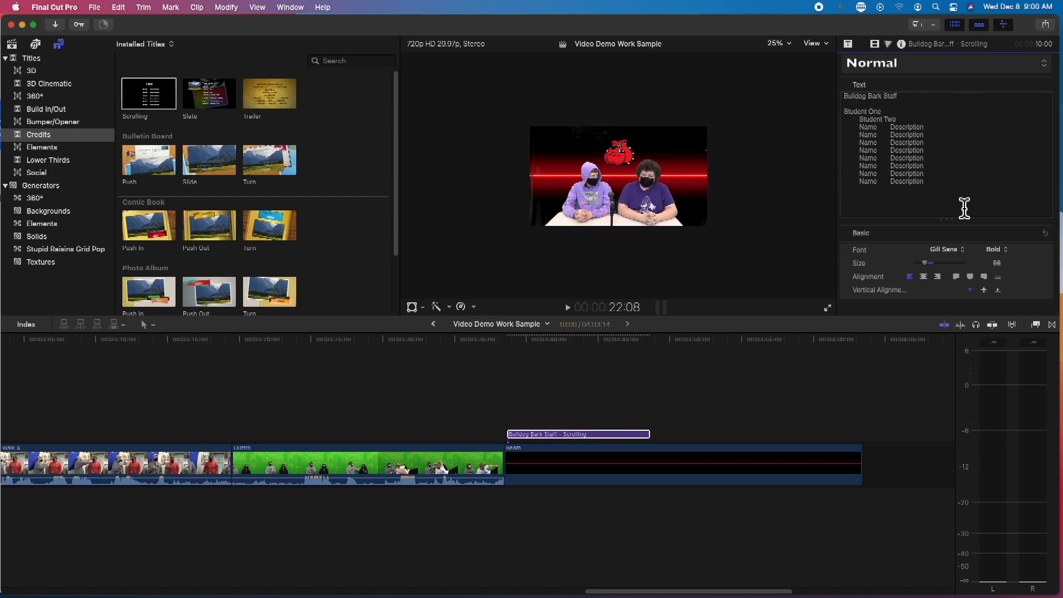
{"action": "scroll", "coordinate": [980, 252], "scroll_direction": "down", "scroll_amount": 1}
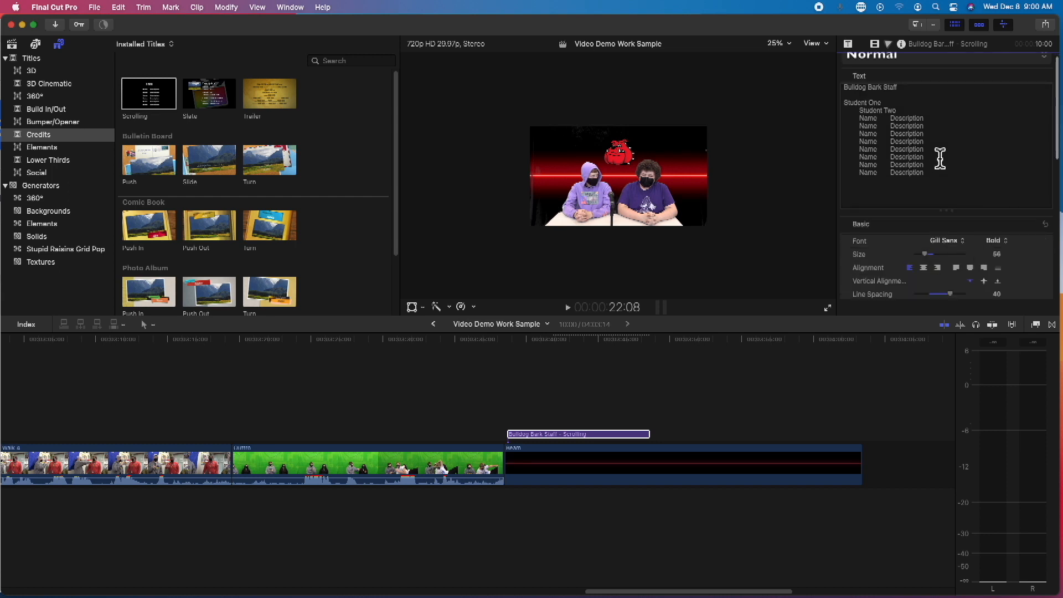
{"action": "left_click_drag", "start_coordinate": [943, 177], "coordinate": [843, 103]}
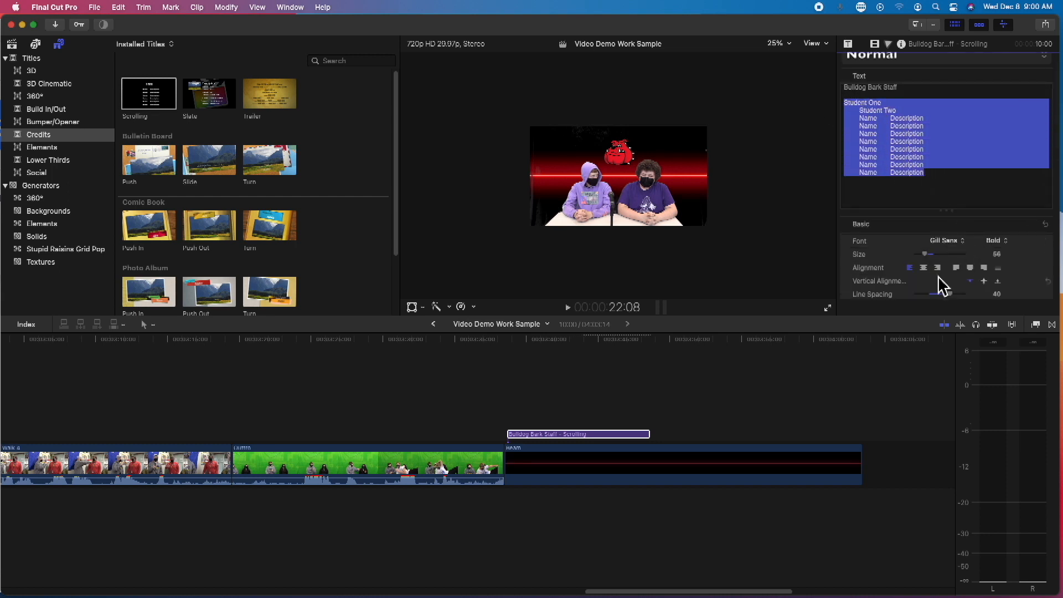
{"action": "left_click", "coordinate": [923, 268]}
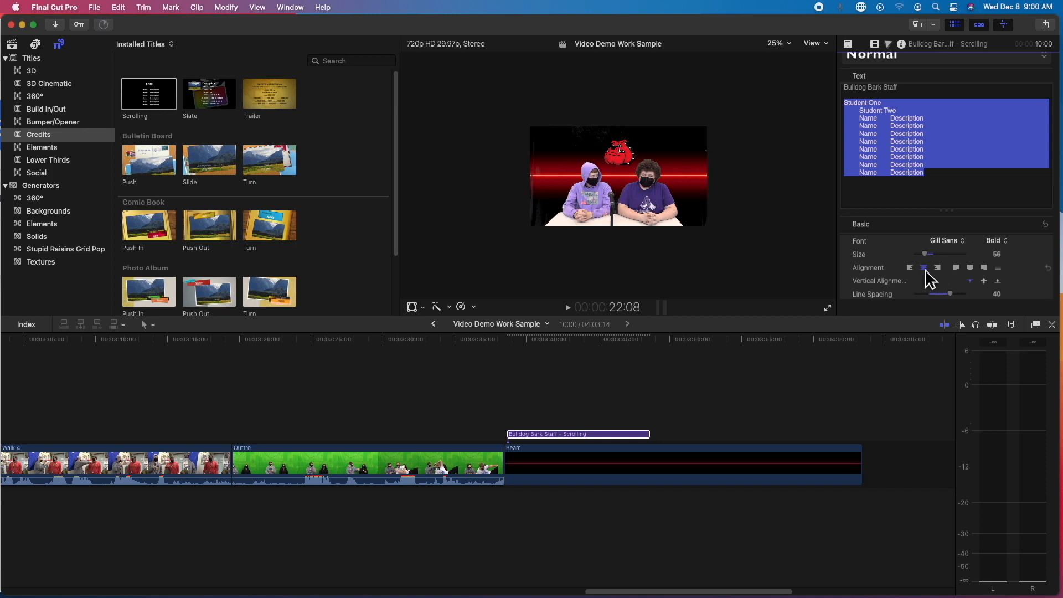
Try different horizontal alignments on the Student One line, return it to centred, and skim the credits
{"action": "left_click", "coordinate": [898, 138]}
{"action": "left_click_drag", "start_coordinate": [882, 105], "coordinate": [843, 104]}
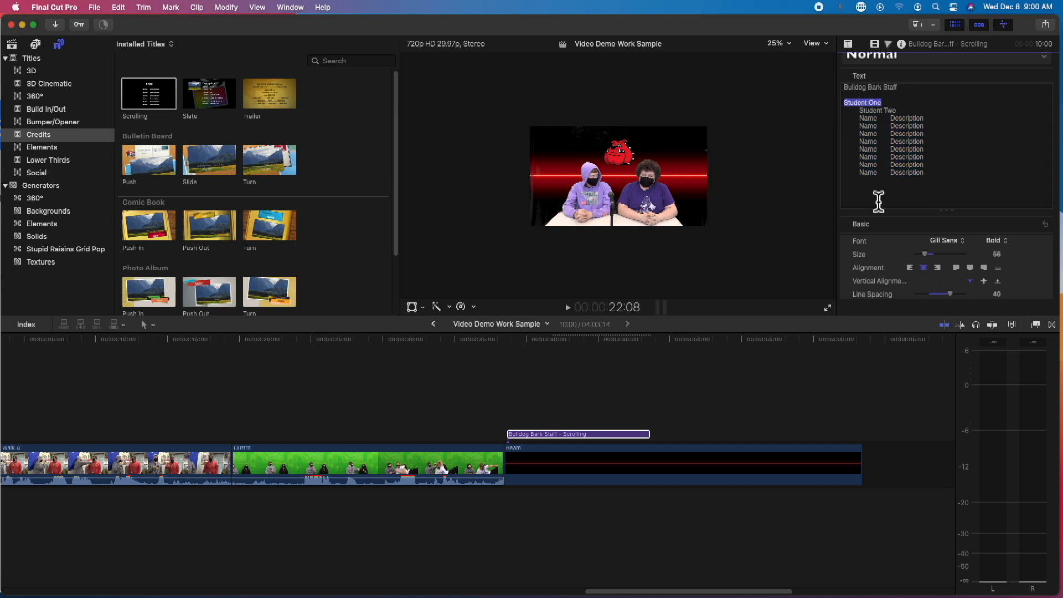
{"action": "left_click", "coordinate": [910, 268]}
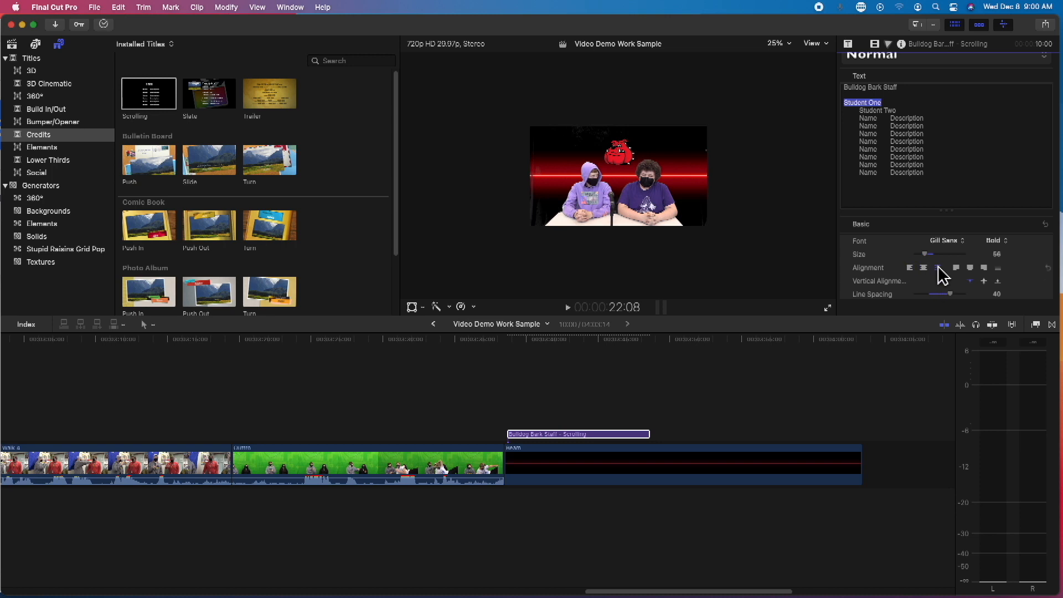
{"action": "left_click", "coordinate": [924, 268]}
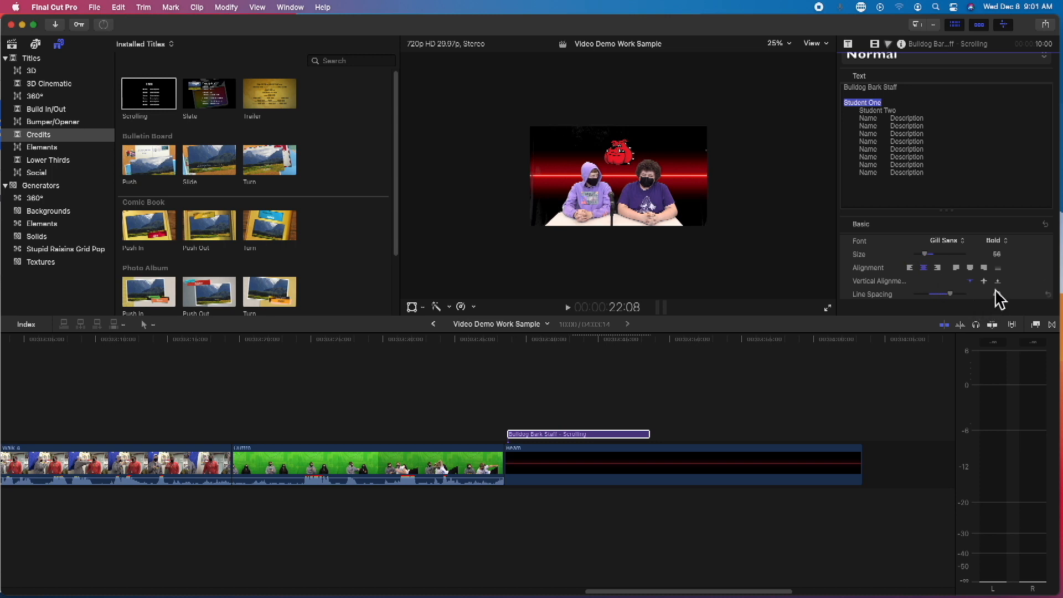
{"action": "scroll", "coordinate": [1016, 284], "scroll_direction": "down", "scroll_amount": 1}
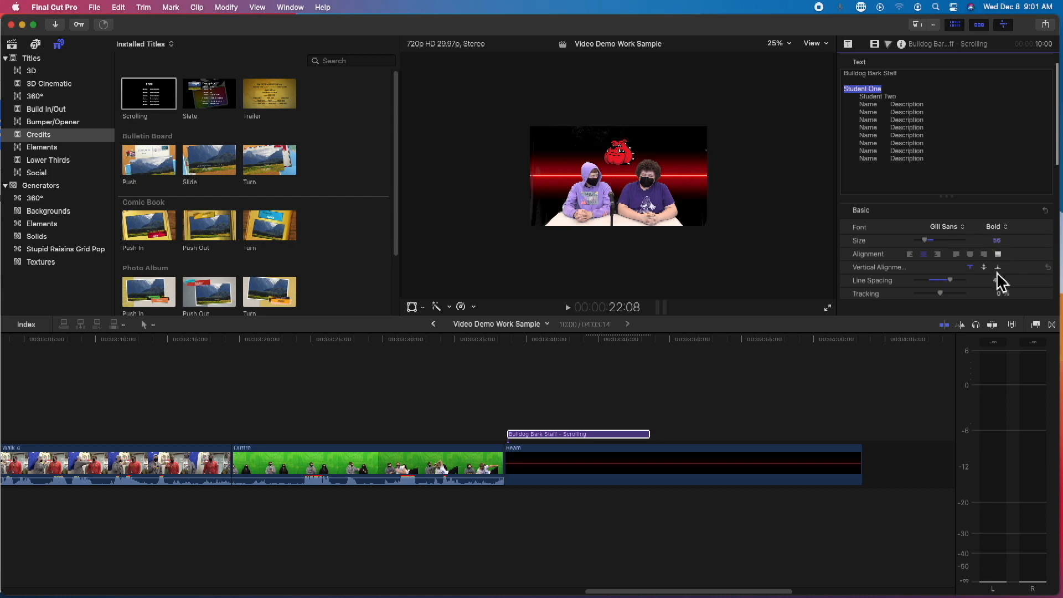
{"action": "scroll", "coordinate": [1002, 283], "scroll_direction": "down", "scroll_amount": 2}
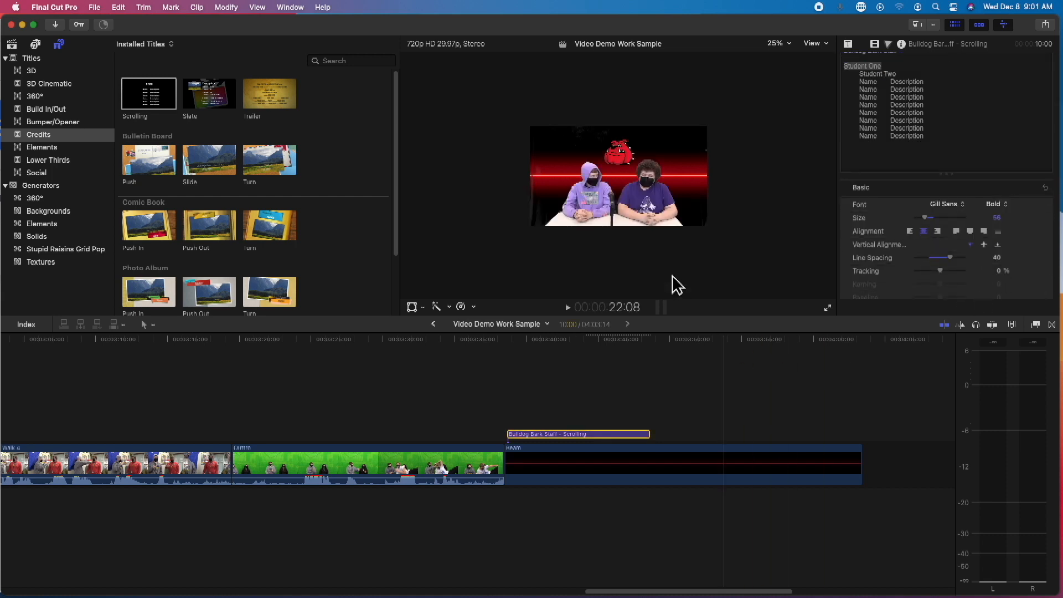
{"action": "left_click", "coordinate": [509, 352]}
{"action": "left_click_drag", "start_coordinate": [517, 347], "coordinate": [570, 343]}
Delete the Student One text from the credits and play the scrolling title from its start
{"action": "triple_click", "coordinate": [846, 66]}
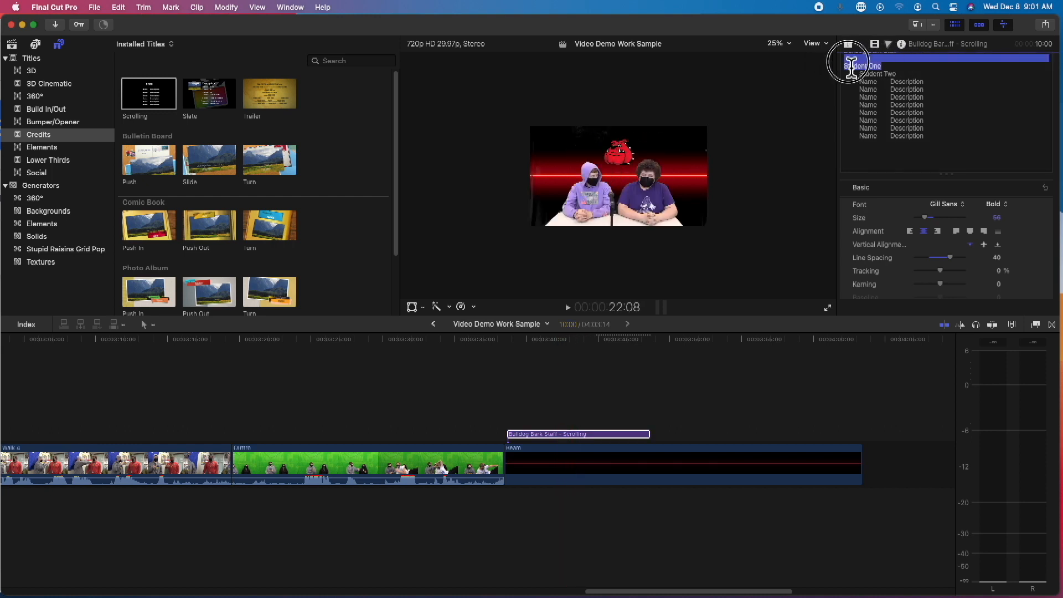
{"action": "key", "text": "BackSpace"}
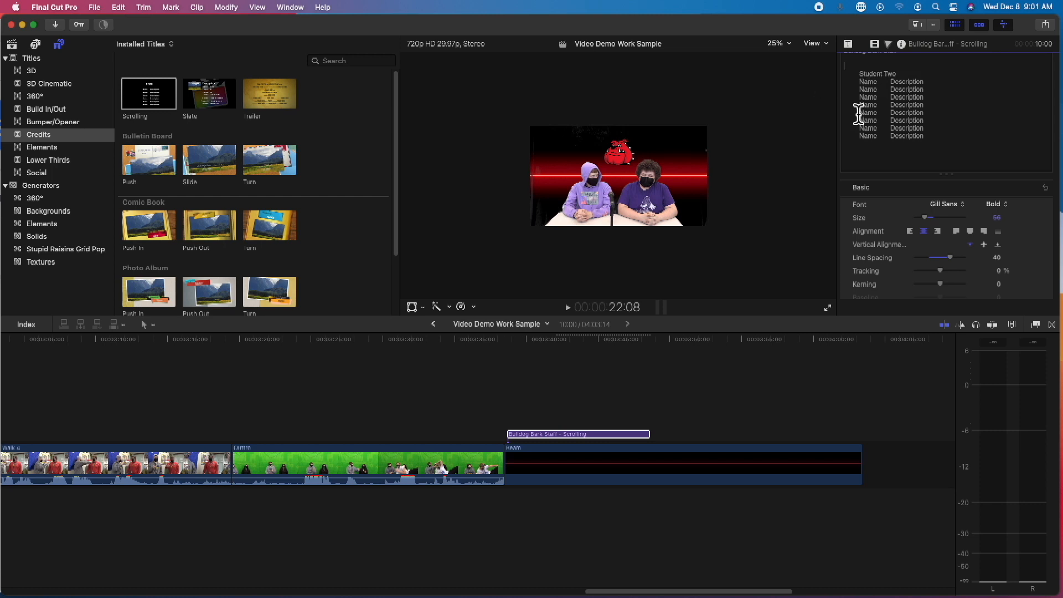
{"action": "left_click", "coordinate": [512, 337]}
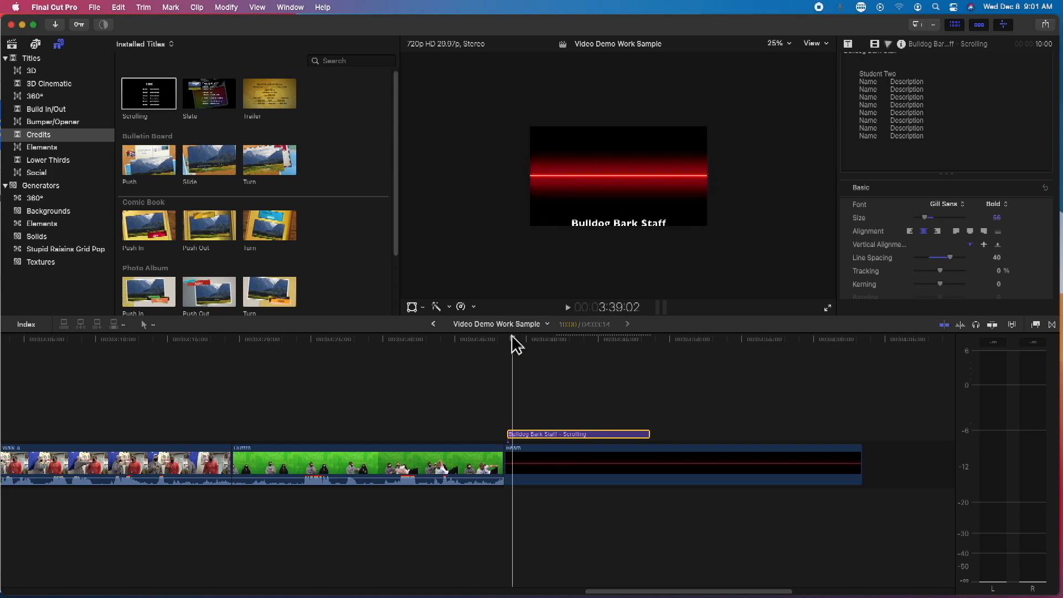
{"action": "key", "text": "space"}
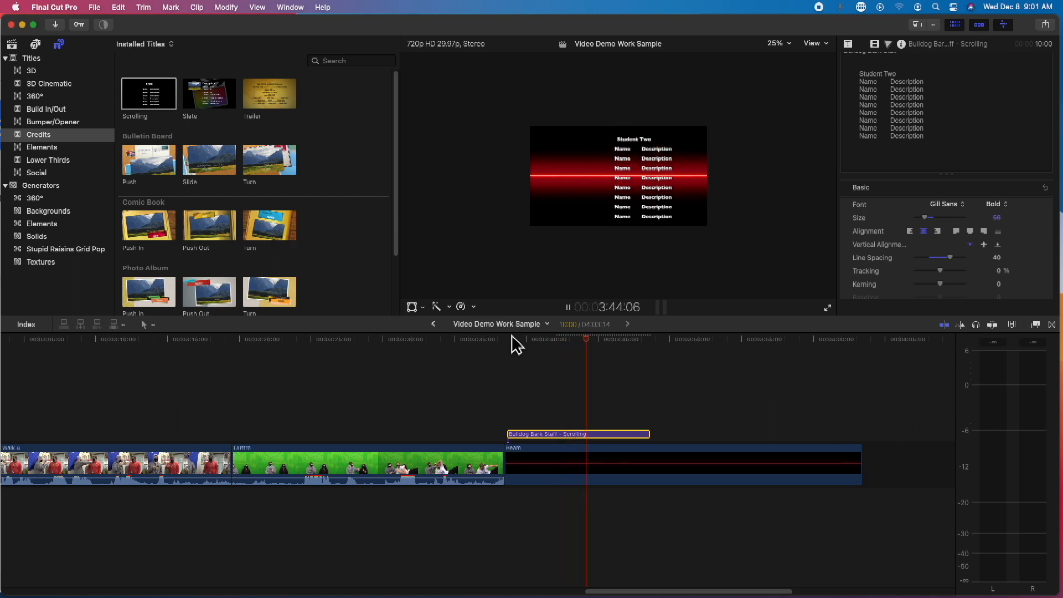
{"action": "key", "text": "space"}
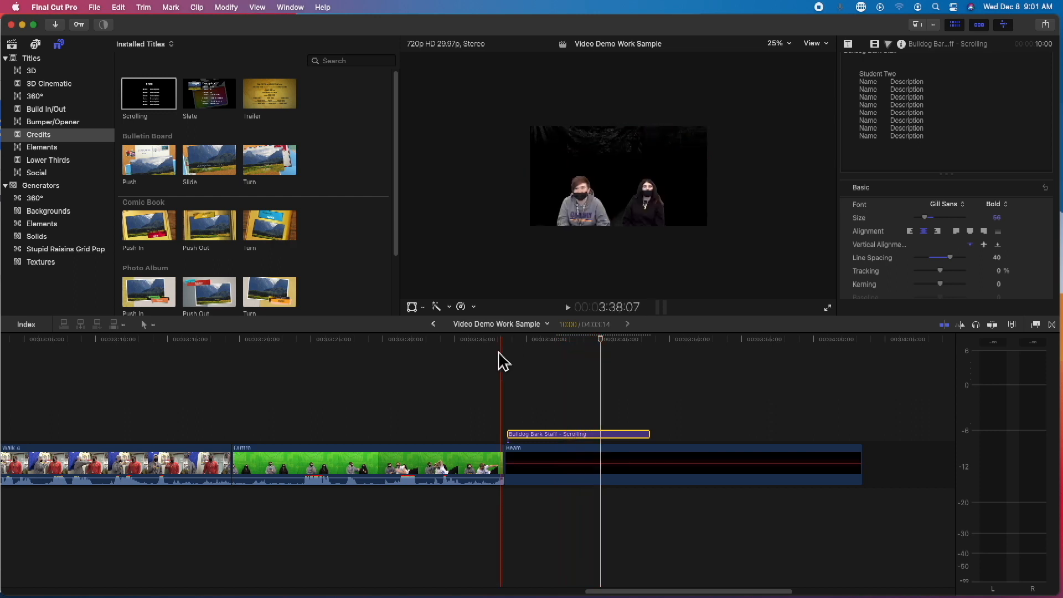
Lengthen the scrolling credits title to about 17 seconds and play it to check the scroll speed
{"action": "left_click_drag", "start_coordinate": [647, 435], "coordinate": [747, 438]}
{"action": "left_click", "coordinate": [507, 339]}
{"action": "key", "text": "space"}
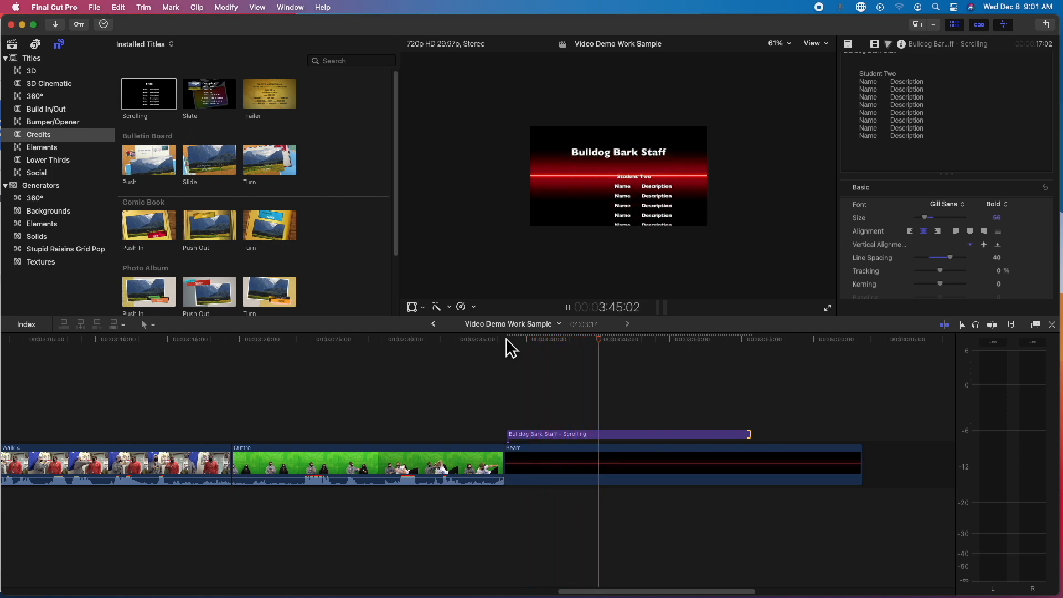
{"action": "key", "text": "space"}
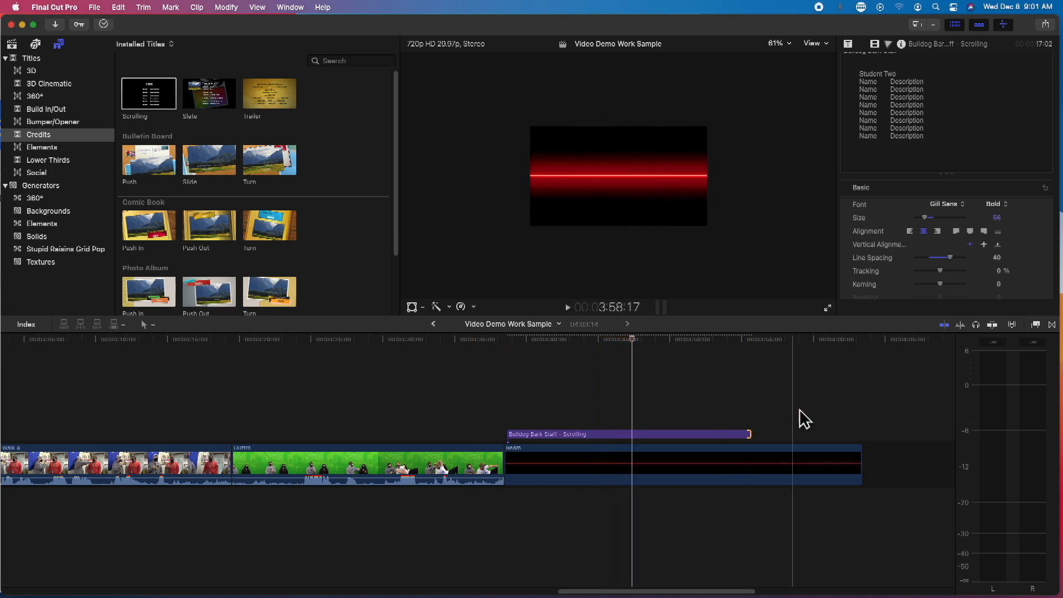
Shorten the scrolling credits title to about 5:24, play it back, and return the playhead to its start
{"action": "left_click_drag", "start_coordinate": [747, 436], "coordinate": [589, 435]}
{"action": "left_click", "coordinate": [503, 342]}
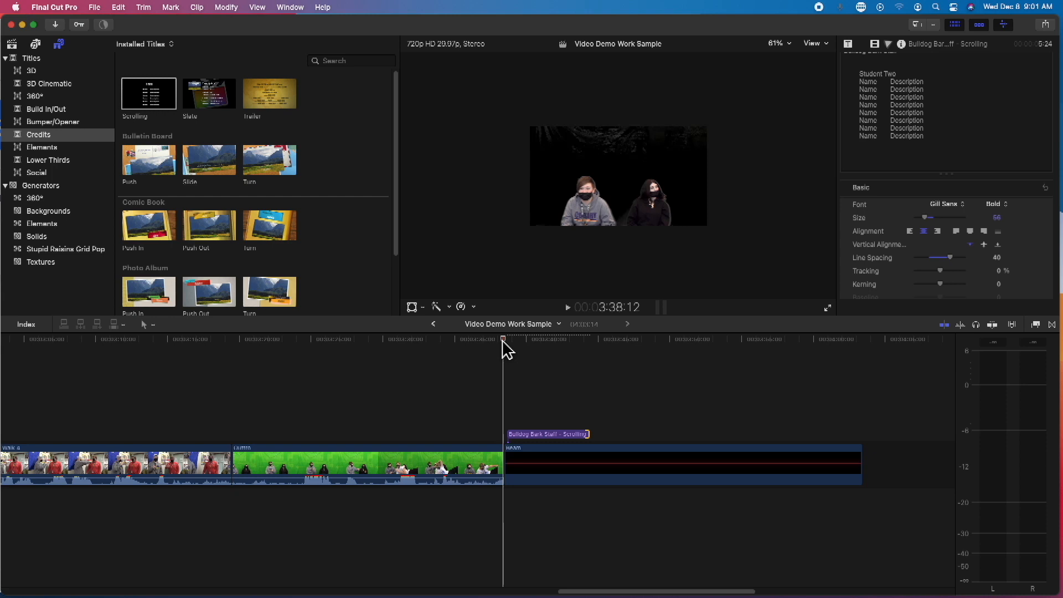
{"action": "key", "text": "space"}
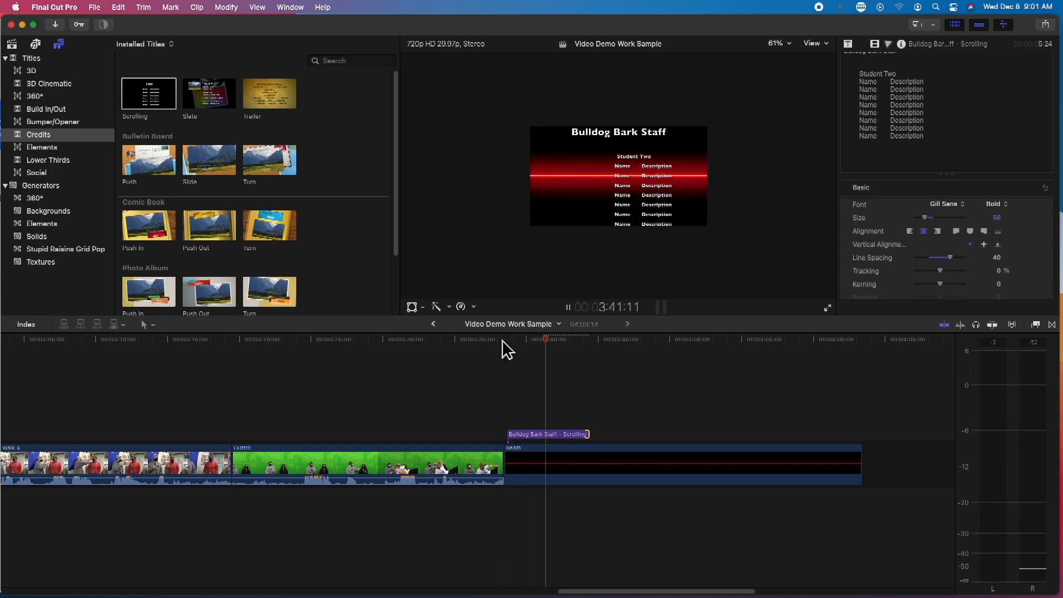
{"action": "key", "text": "space"}
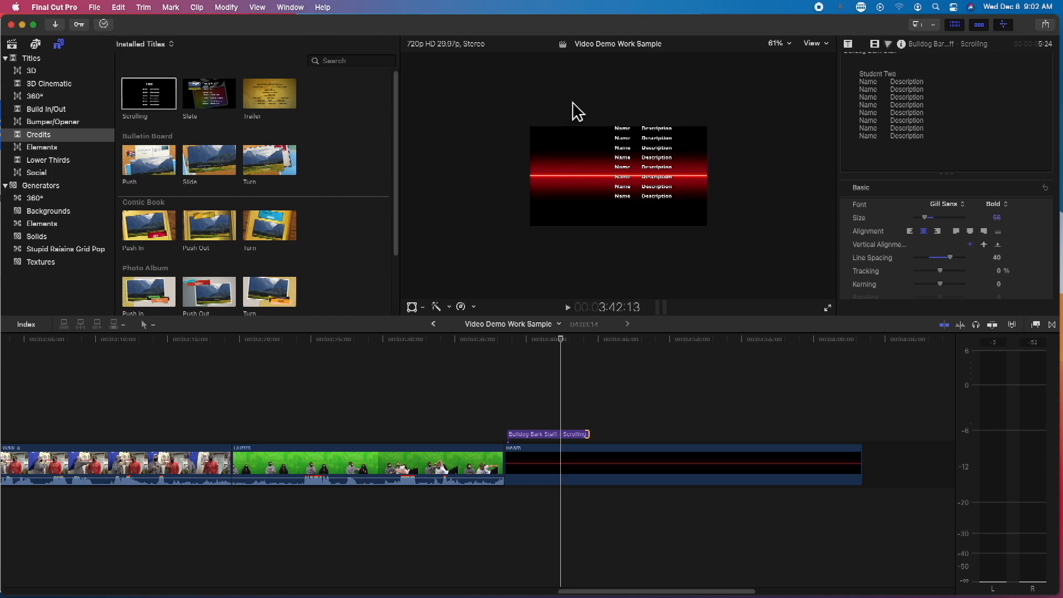
{"action": "left_click", "coordinate": [561, 341]}
{"action": "left_click_drag", "start_coordinate": [561, 341], "coordinate": [507, 341]}
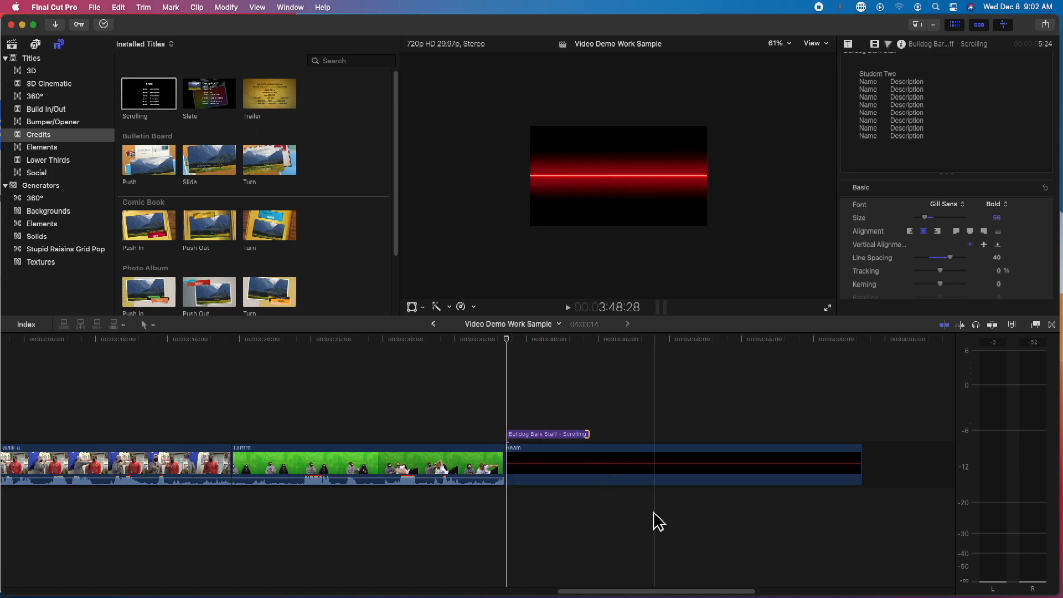
Play the shortened scrolling credits from their start over the Beam background to check the scroll speed
{"action": "key", "text": "space"}
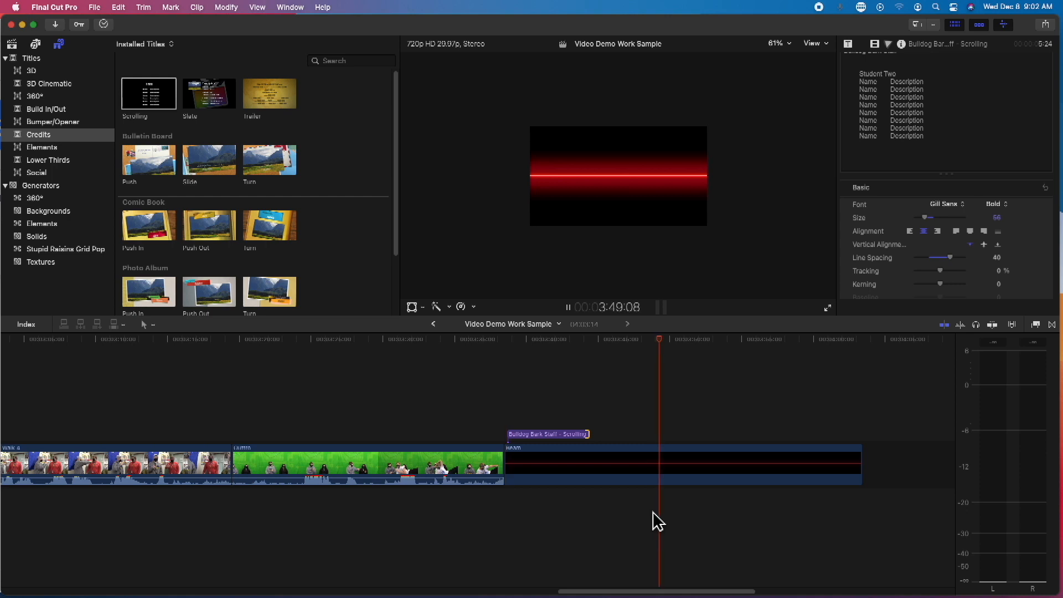
{"action": "left_click", "coordinate": [515, 347]}
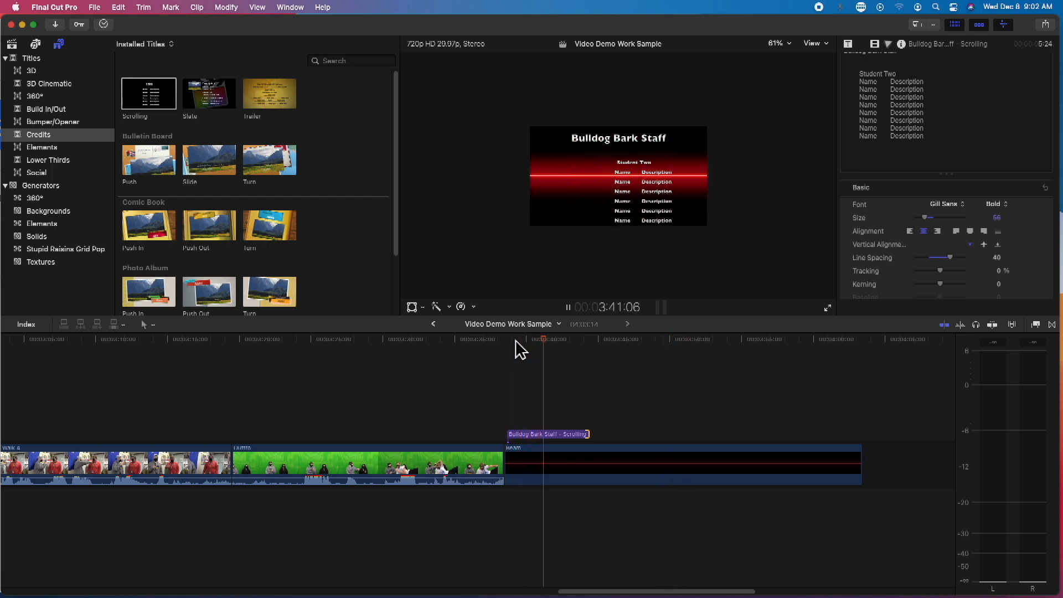
{"action": "left_click", "coordinate": [516, 346]}
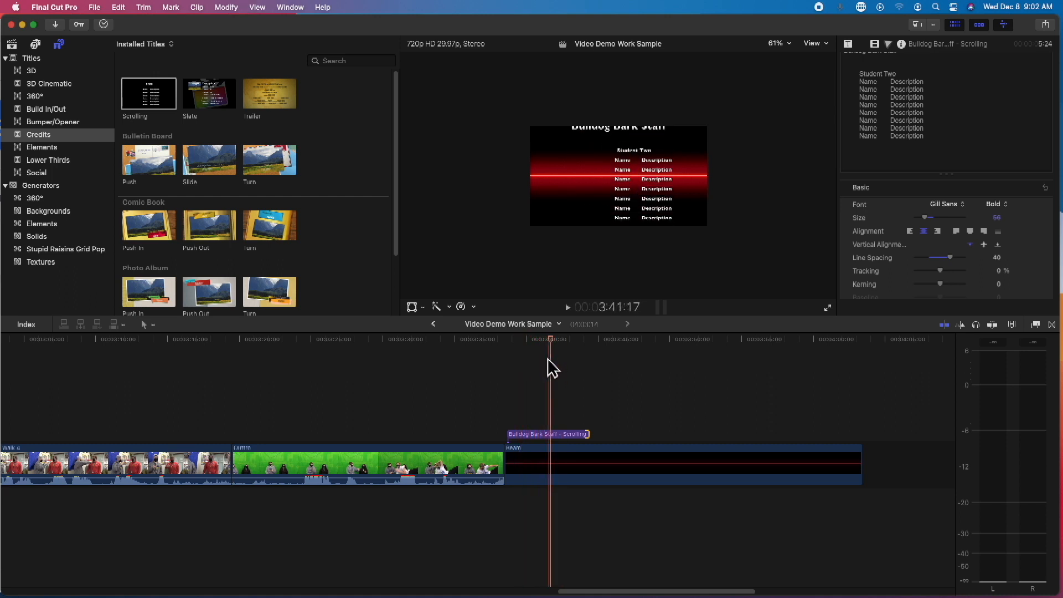
{"action": "key", "text": "space"}
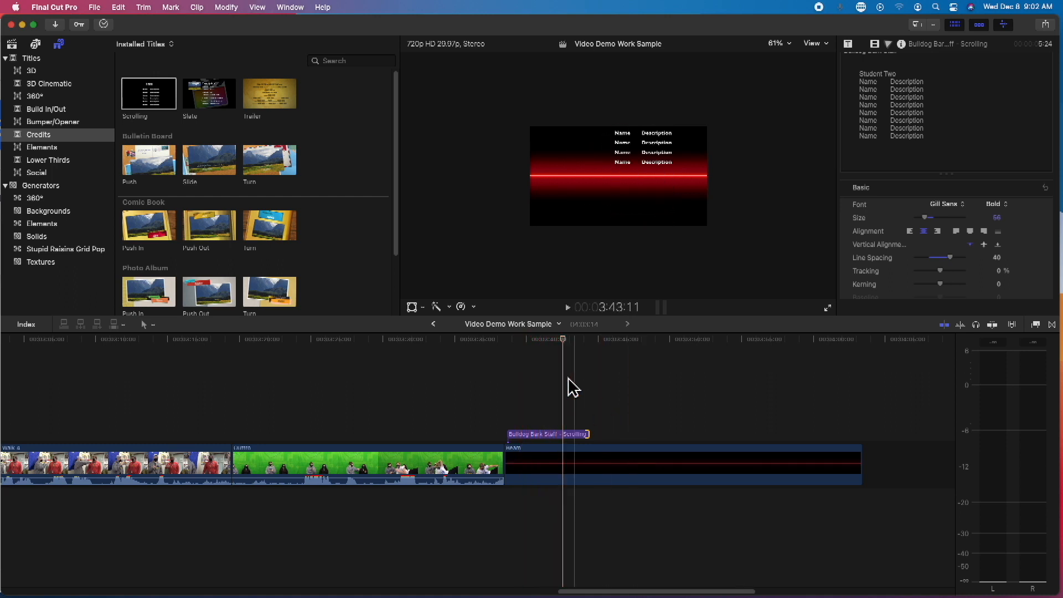
Browse the Sound Effects and Music libraries and audition the News and Broadcast News jingles for the credits
{"action": "left_click", "coordinate": [37, 45]}
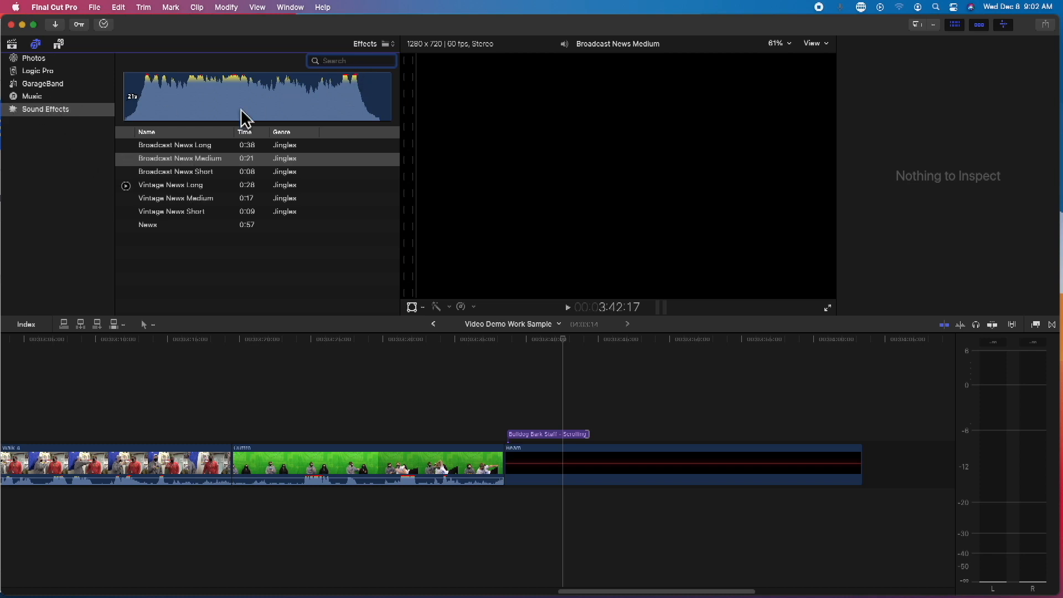
{"action": "left_click", "coordinate": [43, 114]}
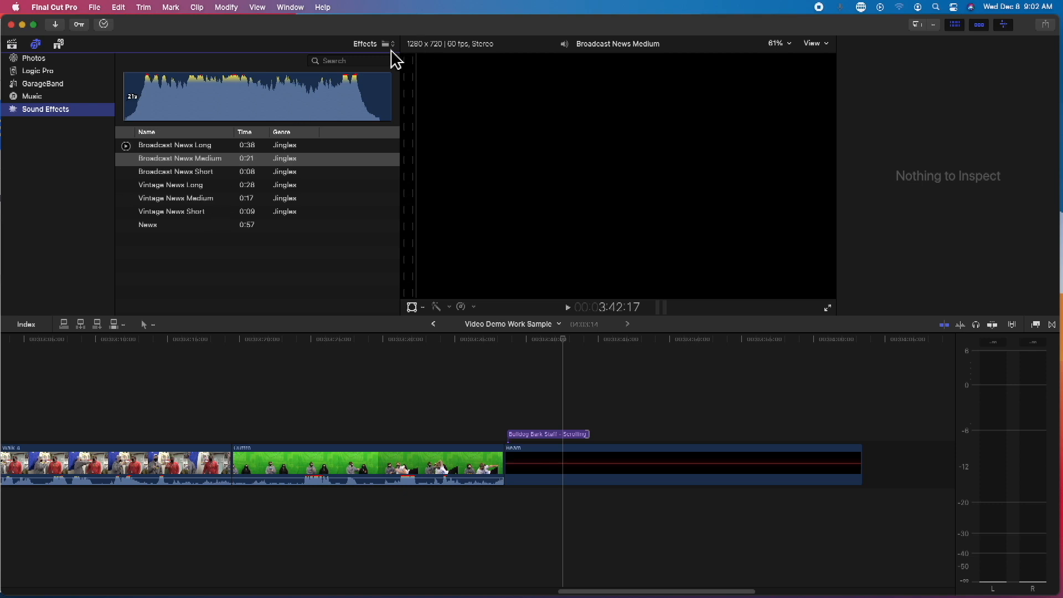
{"action": "left_click", "coordinate": [353, 60]}
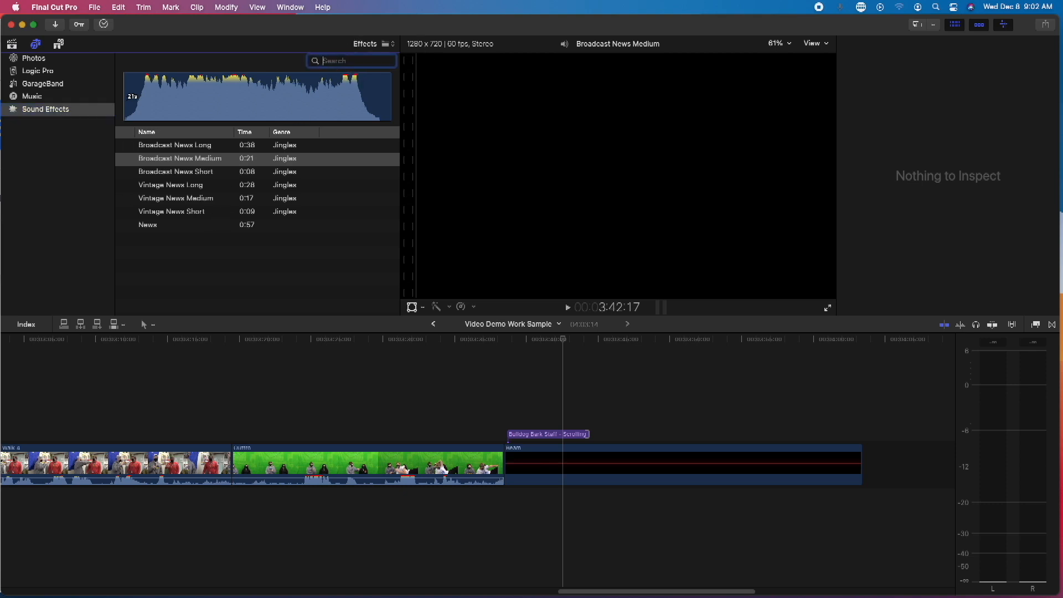
{"action": "left_click", "coordinate": [49, 98]}
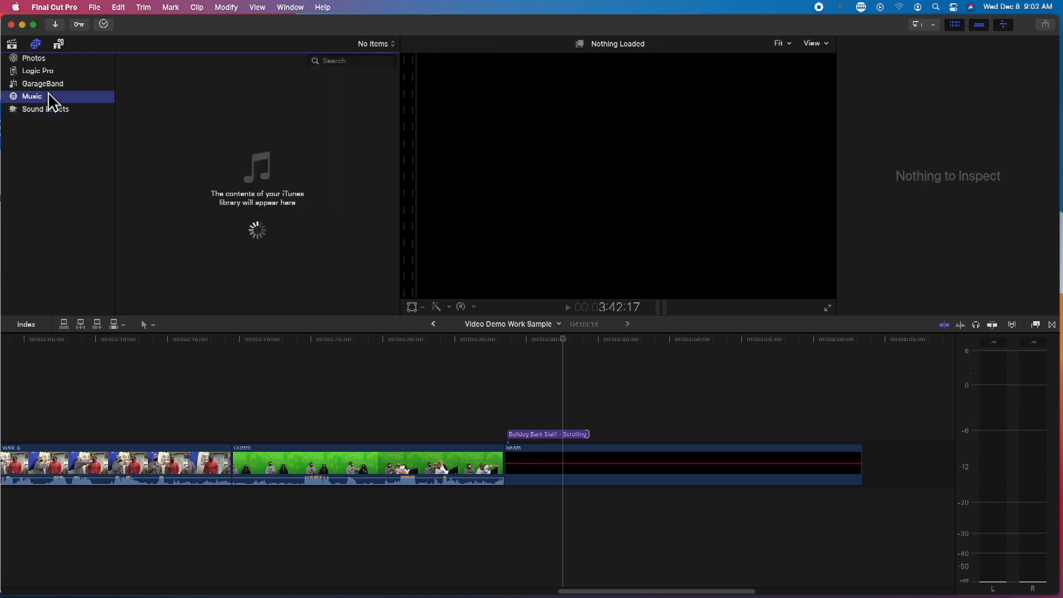
{"action": "left_click", "coordinate": [48, 110]}
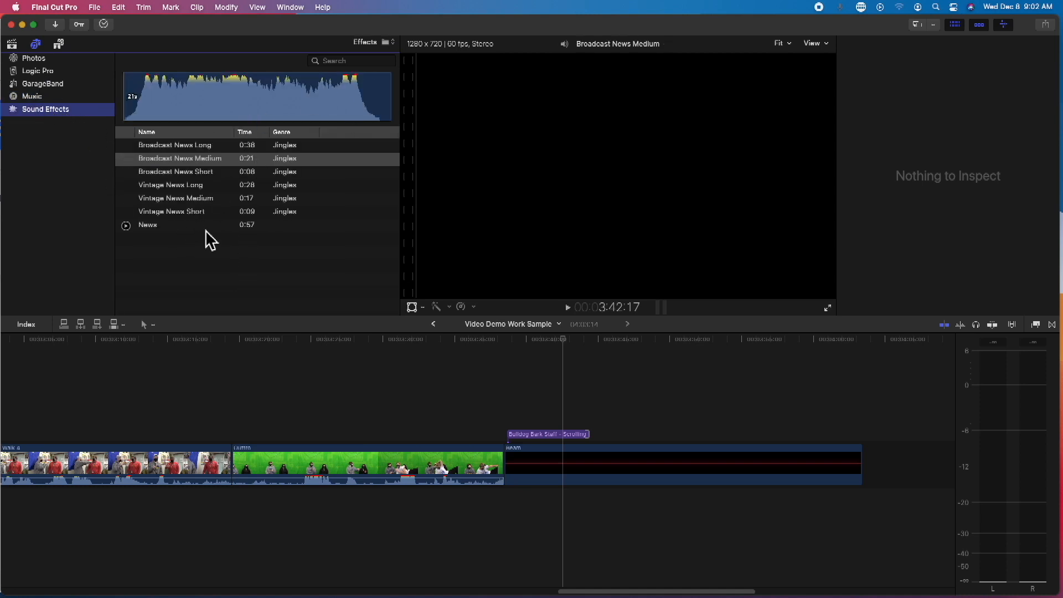
{"action": "left_click", "coordinate": [126, 226]}
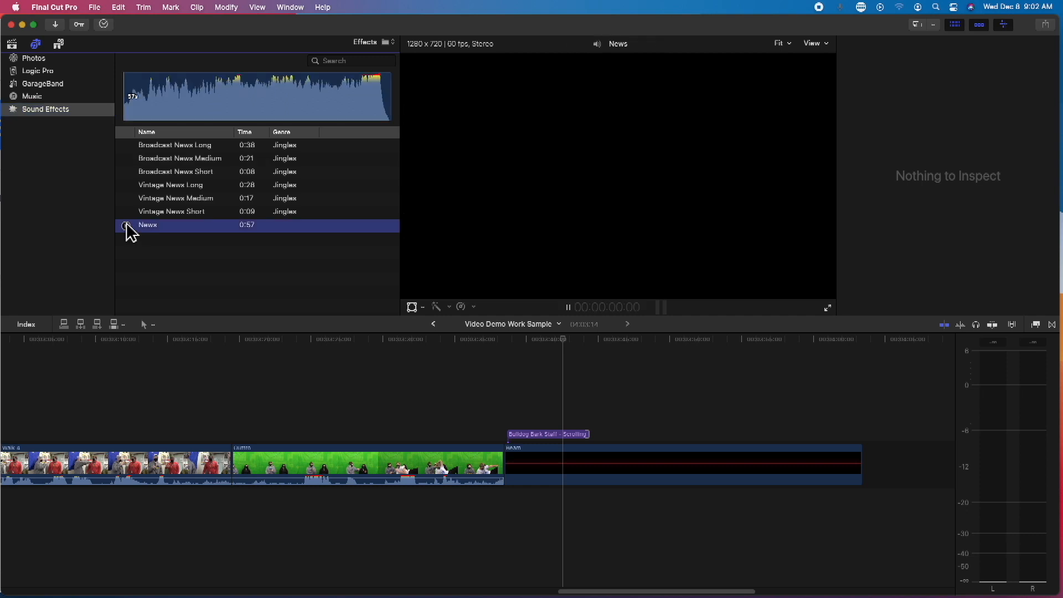
{"action": "left_click", "coordinate": [160, 147]}
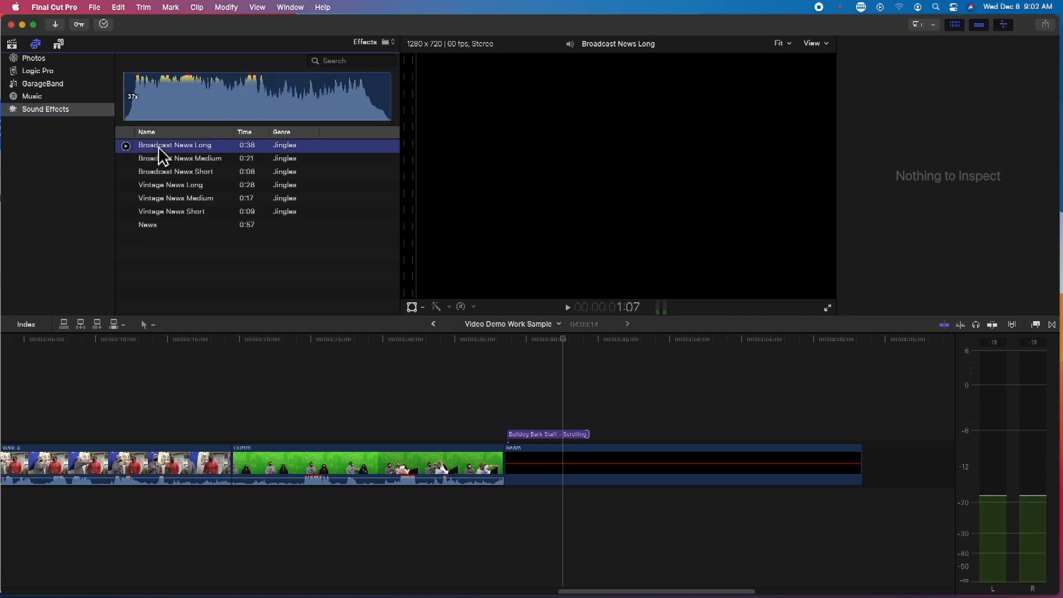
{"action": "left_click", "coordinate": [123, 155]}
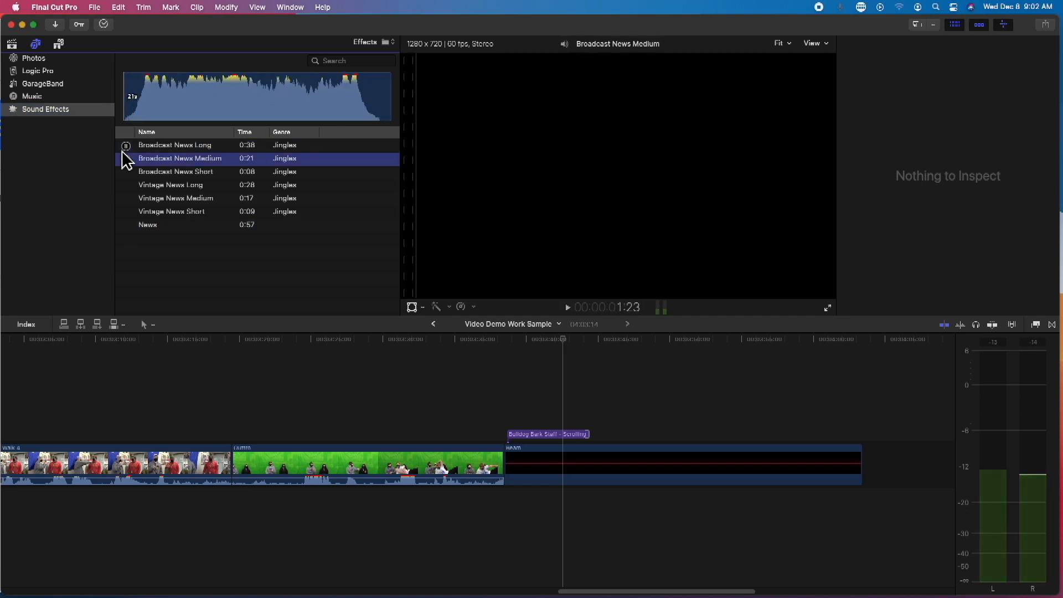
Look through the GarageBand and Music libraries for other possible credits music
{"action": "left_click", "coordinate": [53, 89]}
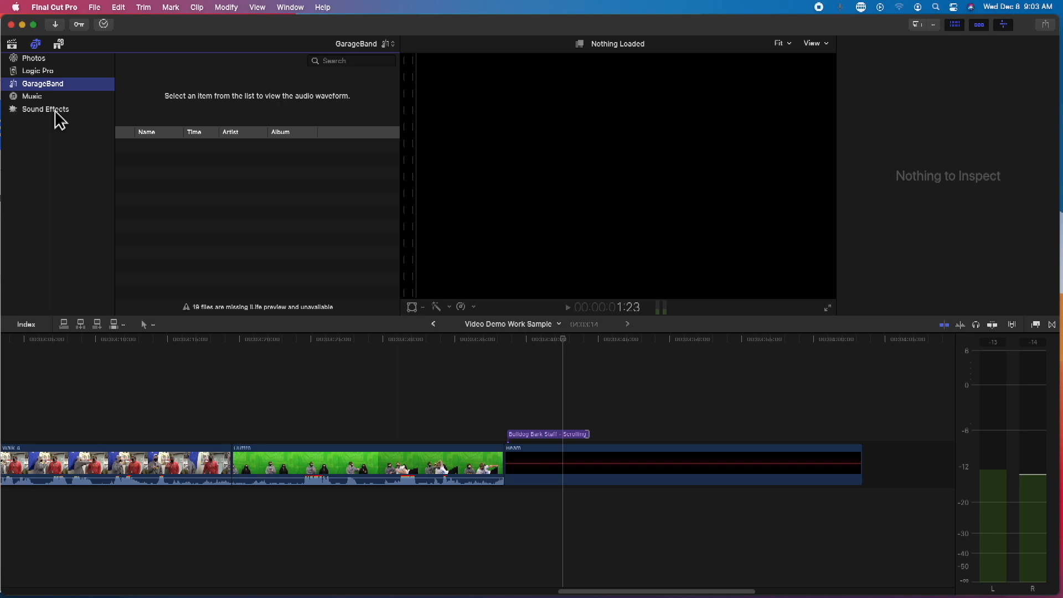
{"action": "left_click", "coordinate": [55, 112]}
{"action": "left_click", "coordinate": [50, 103]}
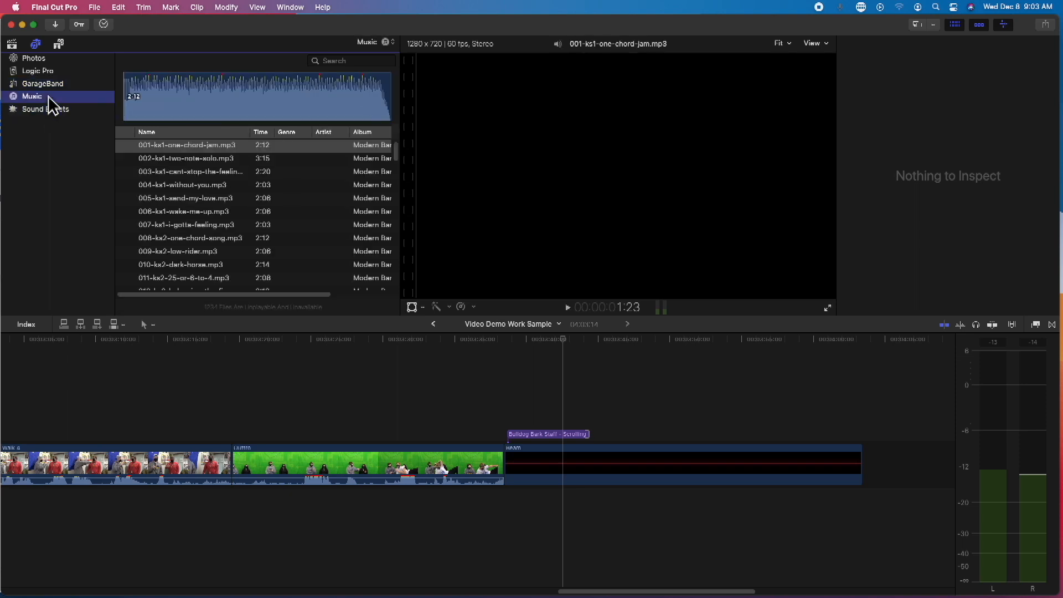
{"action": "scroll", "coordinate": [203, 252], "scroll_direction": "down", "scroll_amount": 2}
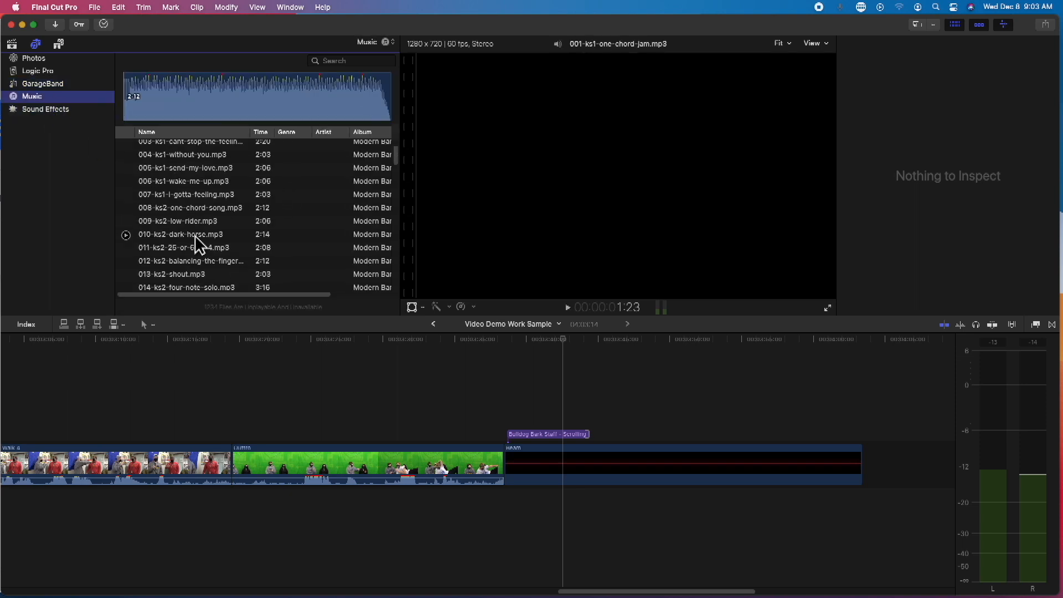
Add the Broadcast News Medium sound effect beneath the start of the Beam clip and shorten the Beam to 21:13 to match the music
{"action": "left_click", "coordinate": [71, 111]}
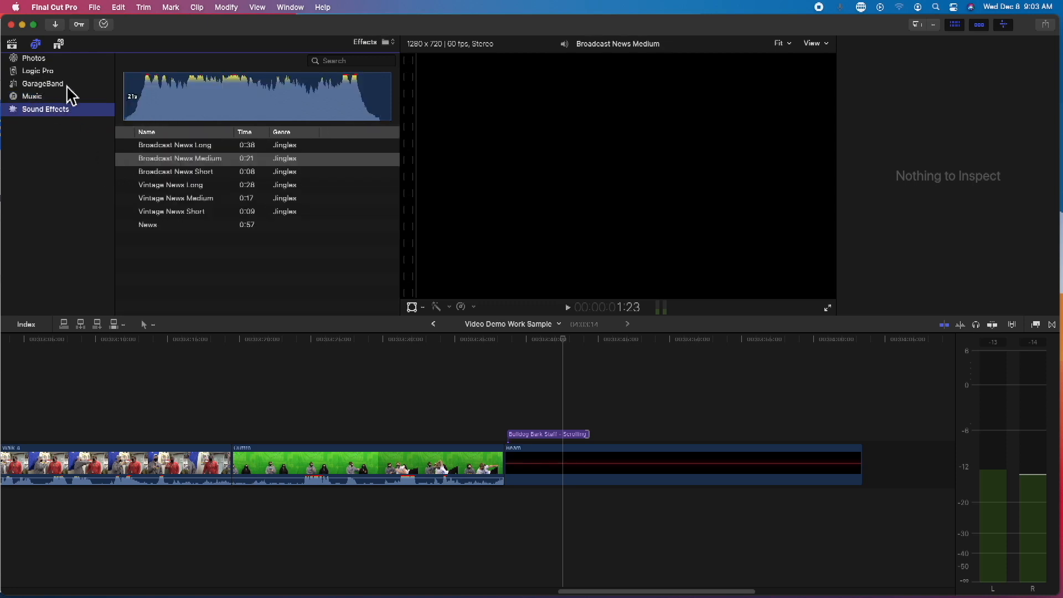
{"action": "left_click", "coordinate": [155, 159]}
{"action": "left_click_drag", "start_coordinate": [193, 170], "coordinate": [506, 495]}
{"action": "left_click_drag", "start_coordinate": [812, 501], "coordinate": [858, 506]}
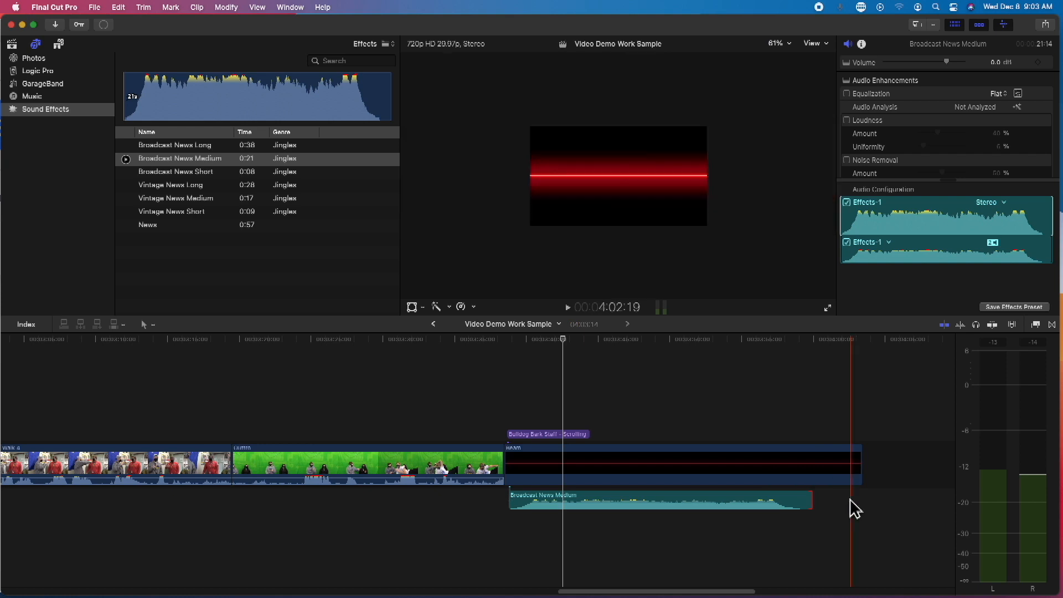
{"action": "left_click_drag", "start_coordinate": [861, 464], "coordinate": [805, 469]}
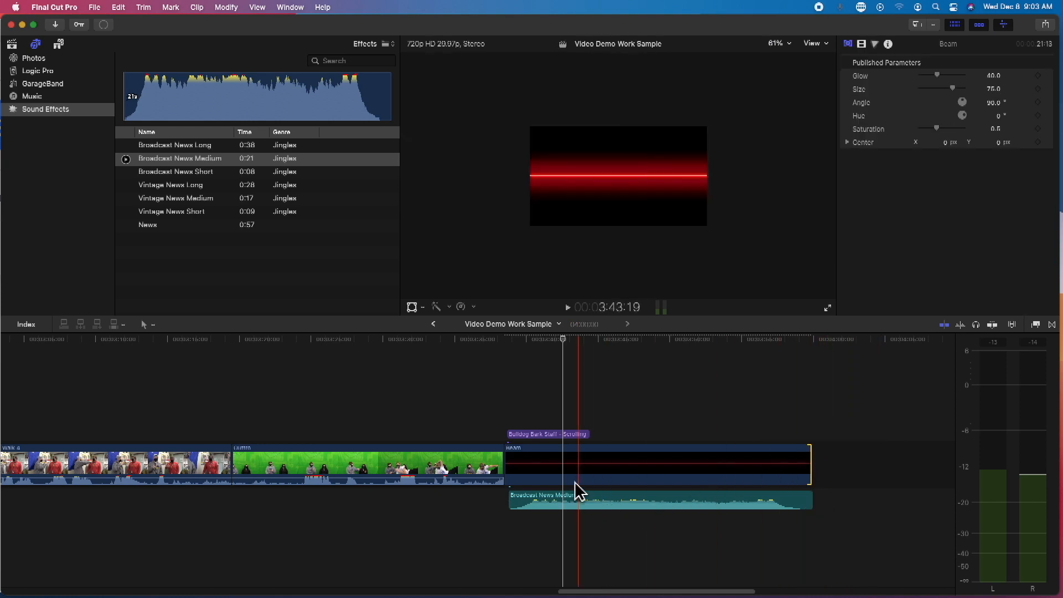